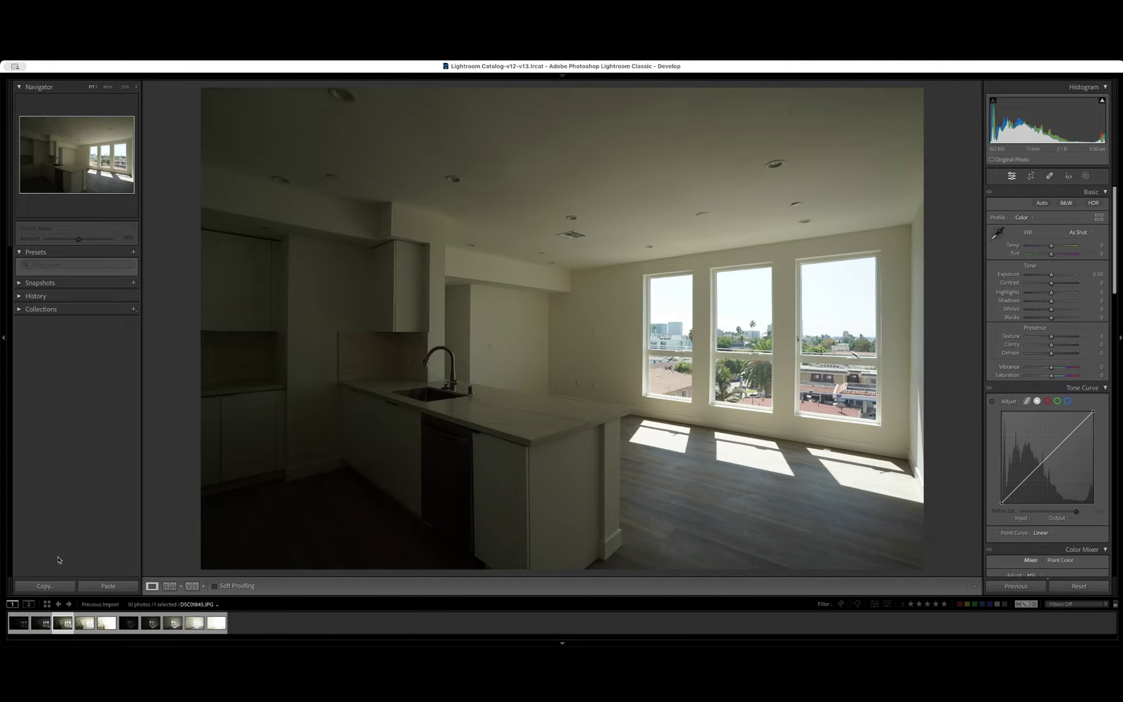
# Review the bracketed kitchen exposures in the filmstrip, from darkest to brightest
pyautogui.click(21, 623)
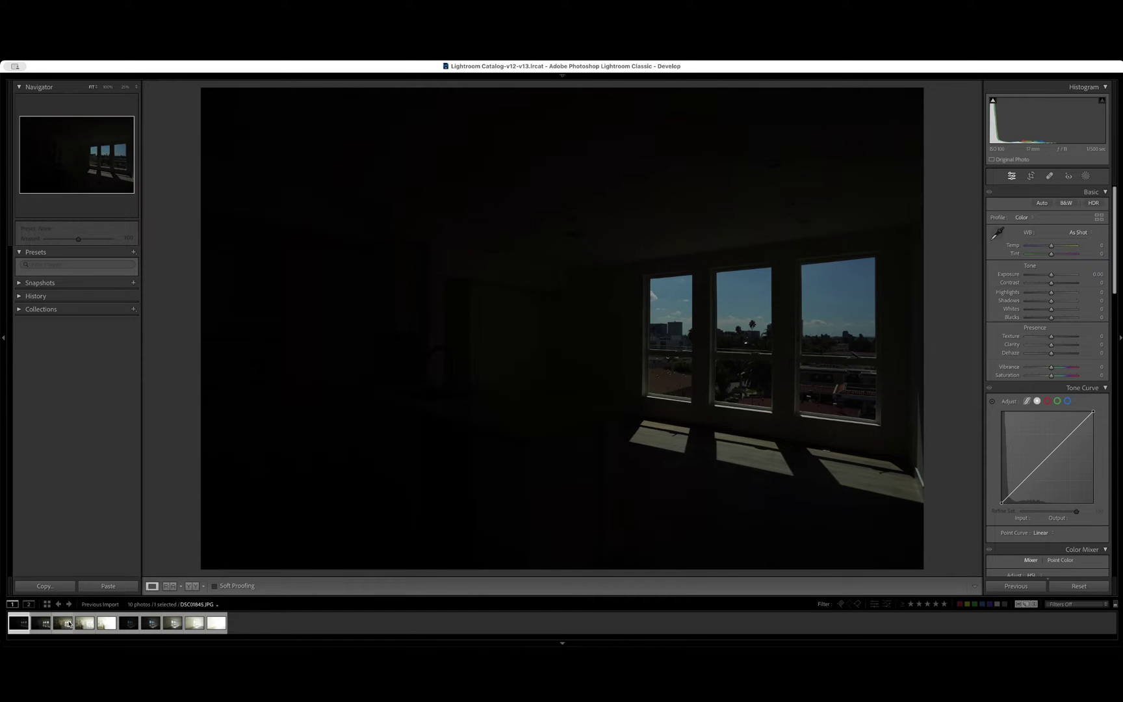
pyautogui.click(108, 623)
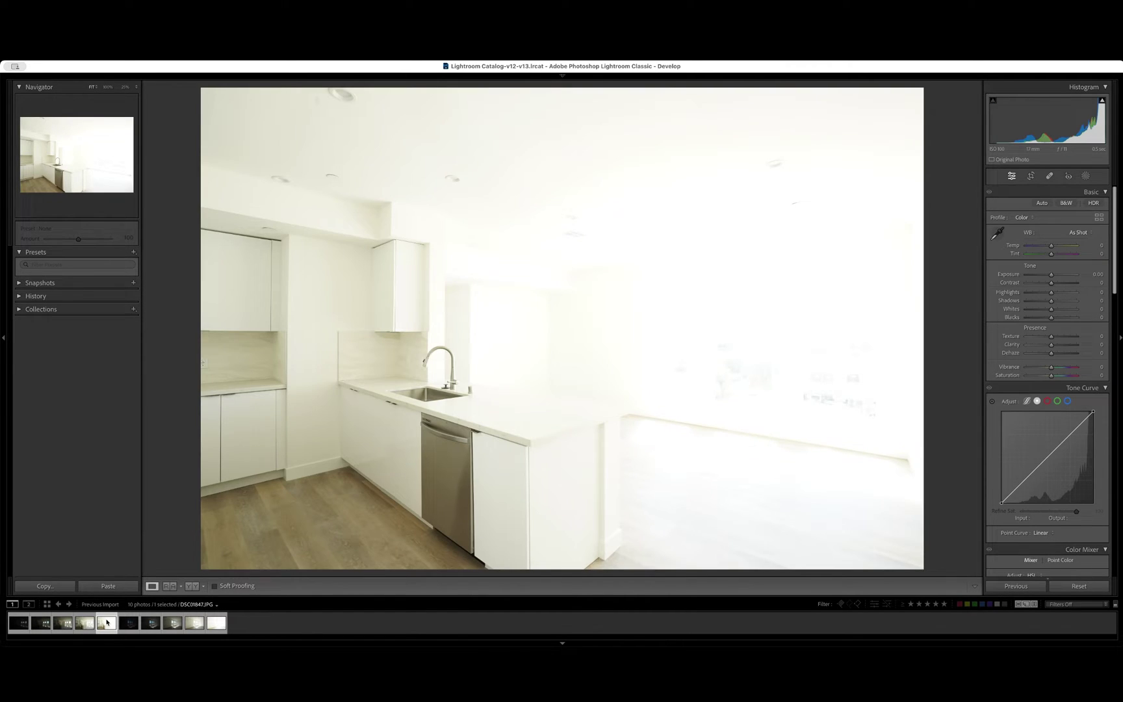
pyautogui.click(19, 622)
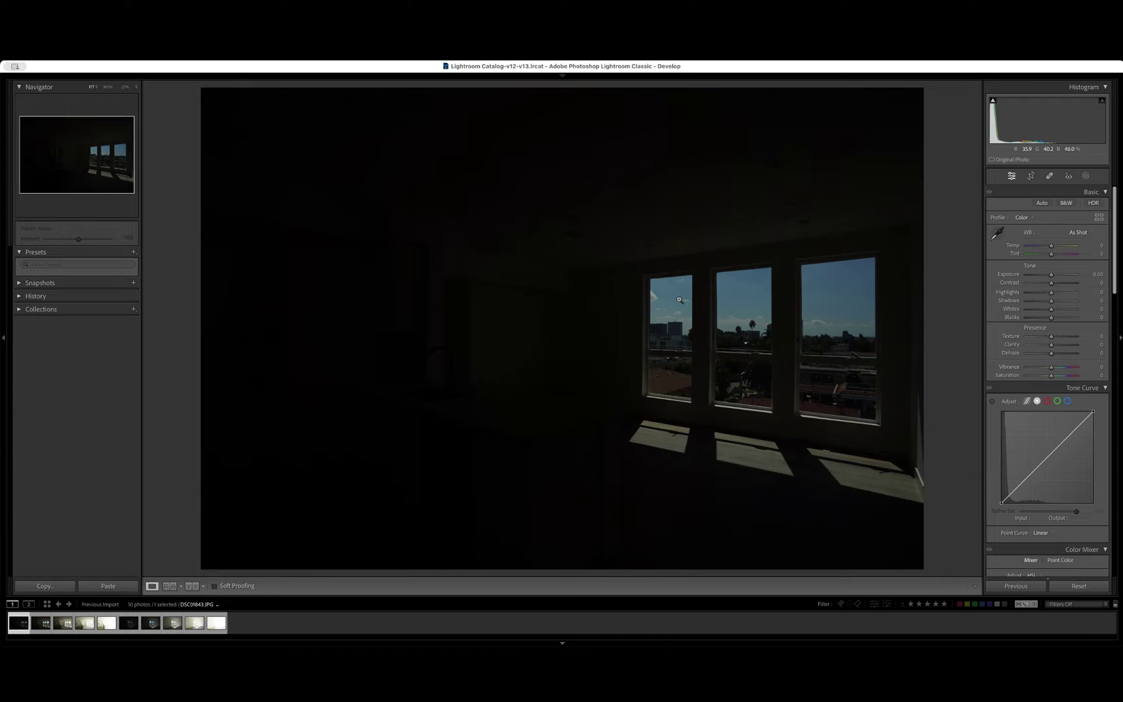
pyautogui.press('Right')
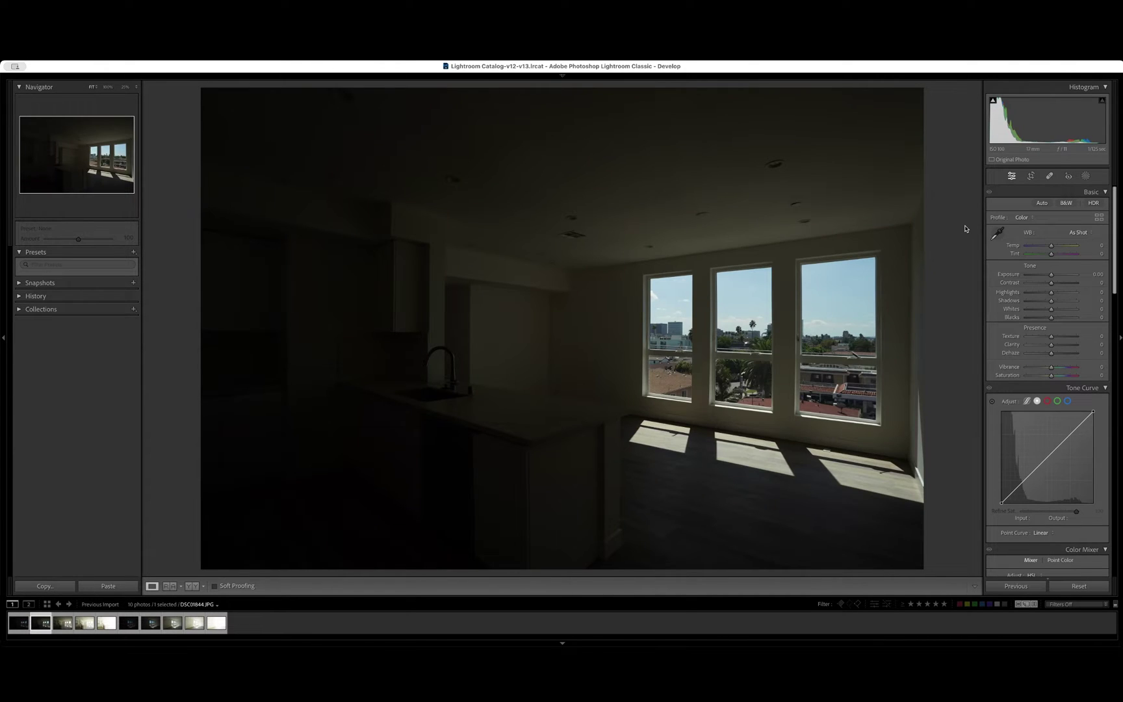
pyautogui.press('Right')
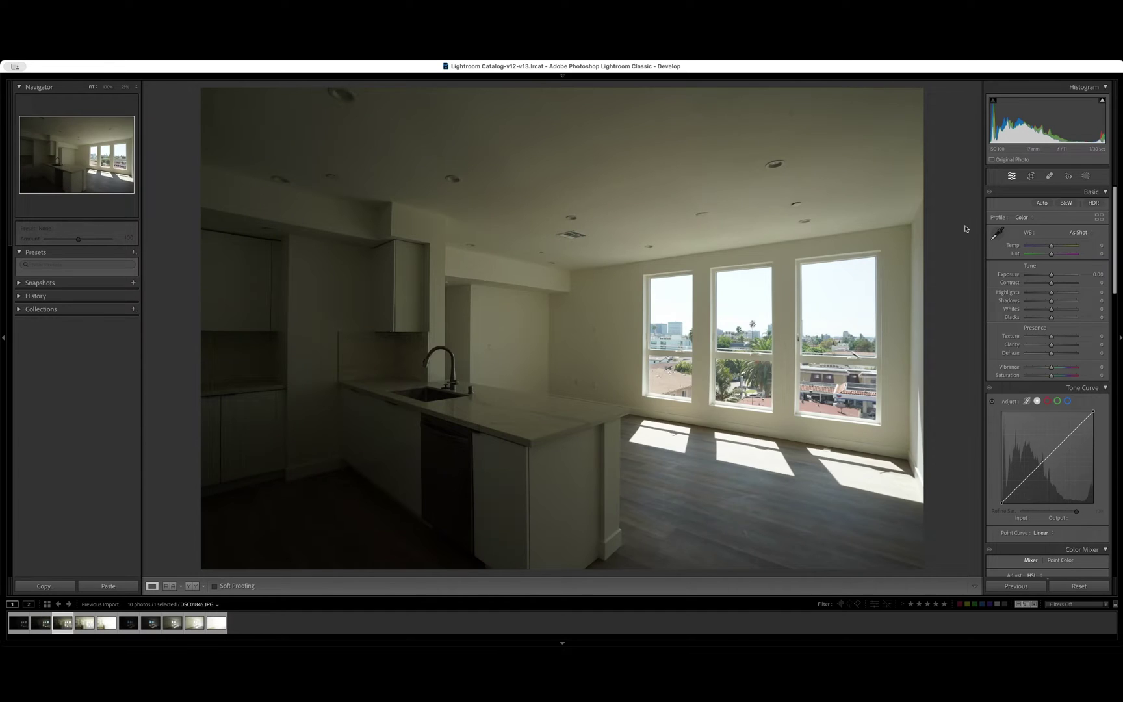
pyautogui.press('Right')
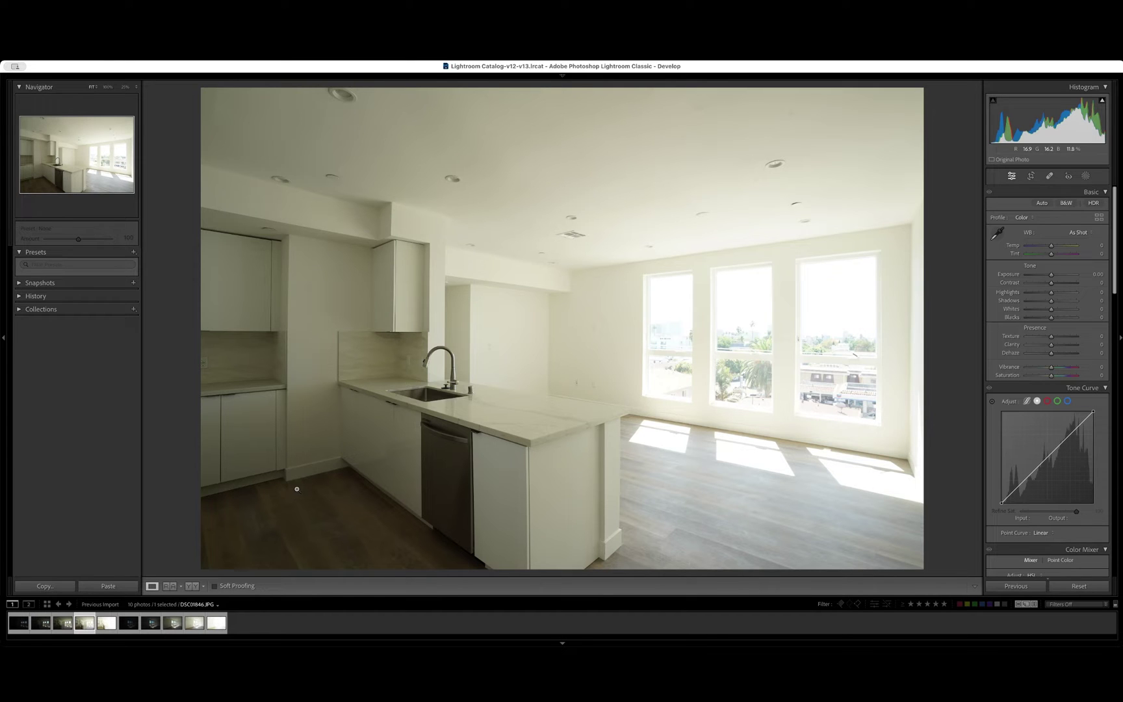
pyautogui.press('Right')
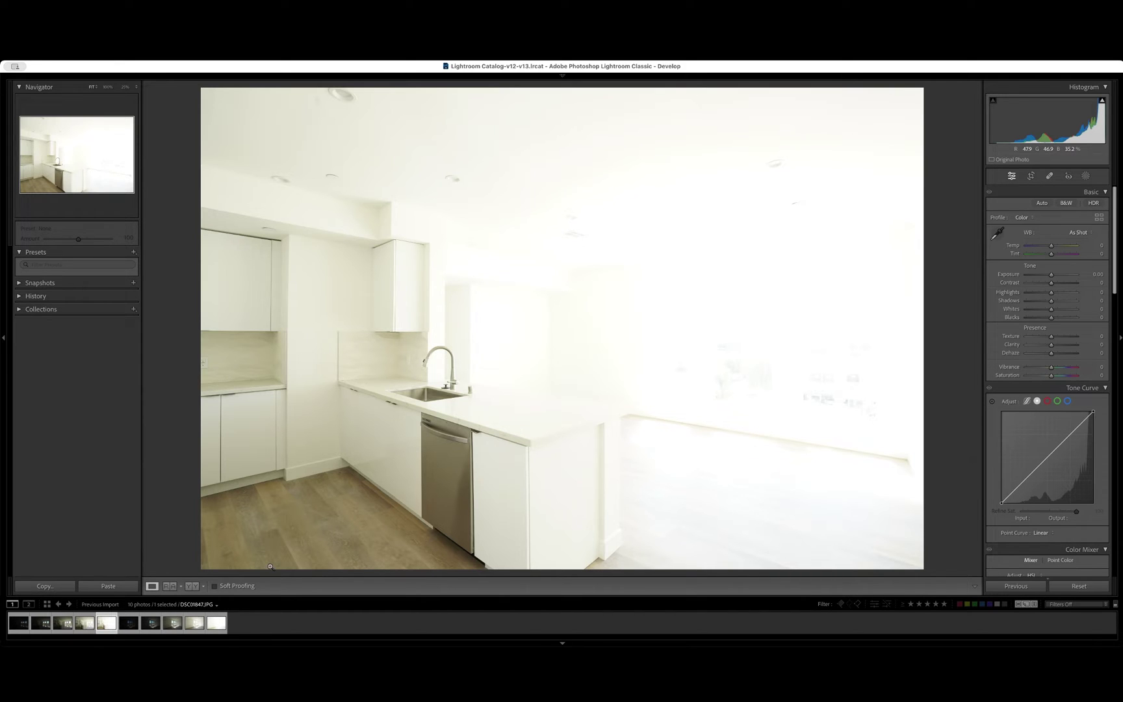
pyautogui.press('Left')
pyautogui.press('Left')
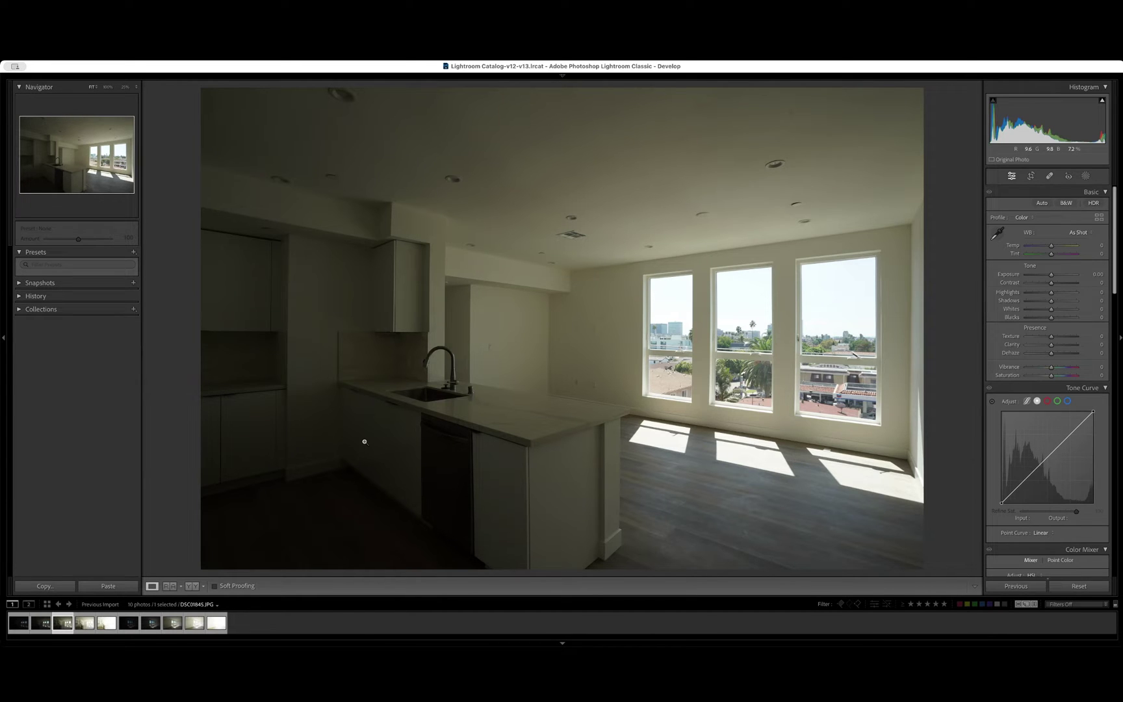
# Select the five bracketed exposures together and open their Photo Merge > HDR menu
pyautogui.click(24, 625)
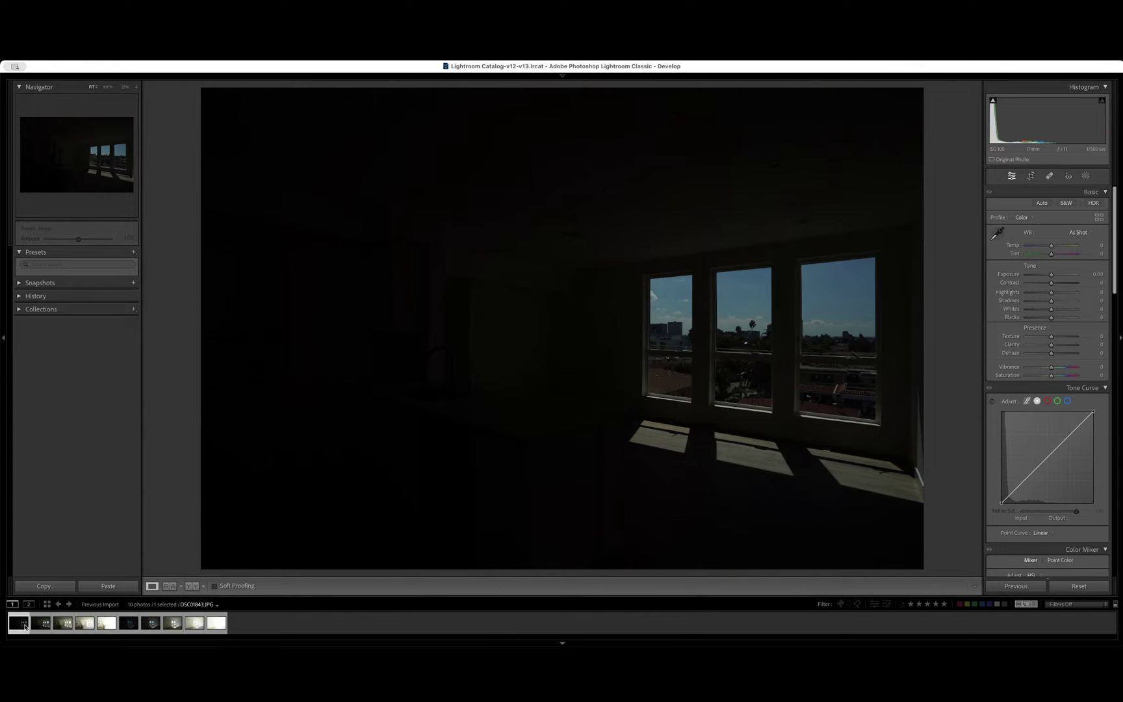
pyautogui.keyDown('shift'); pyautogui.click(109, 626); pyautogui.keyUp('shift')
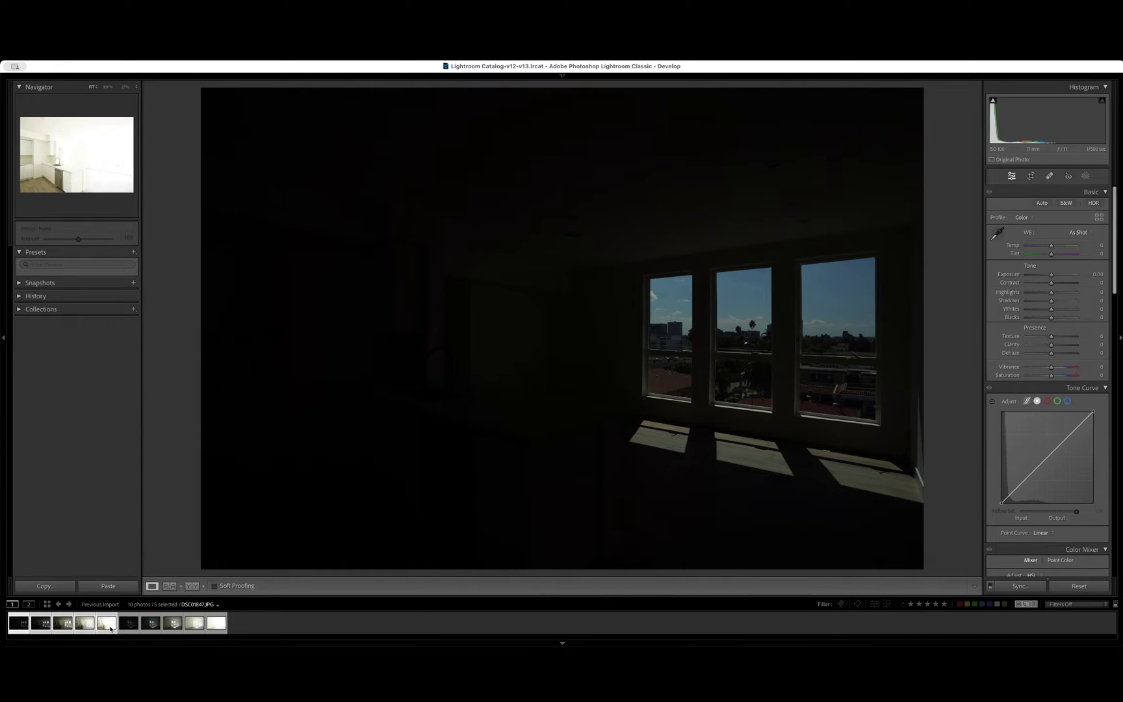
pyautogui.rightClick(115, 618)
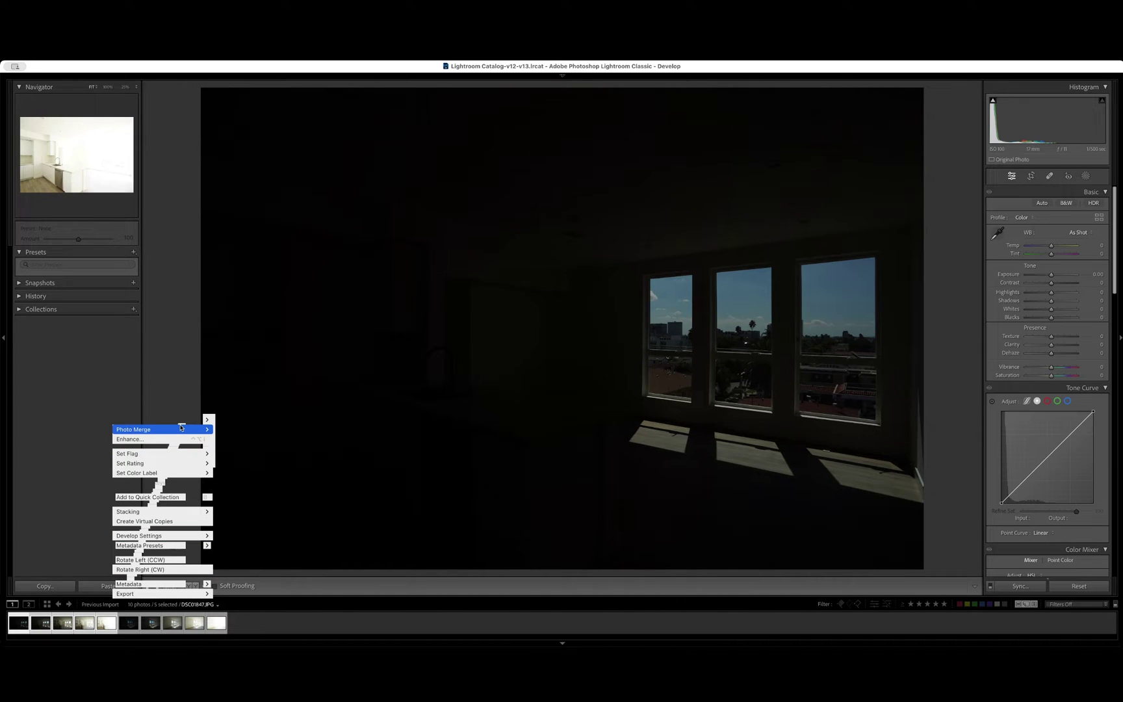
# Merge the five exposures into the HDR DNG file from the HDR Merge Preview
pyautogui.click(232, 438)
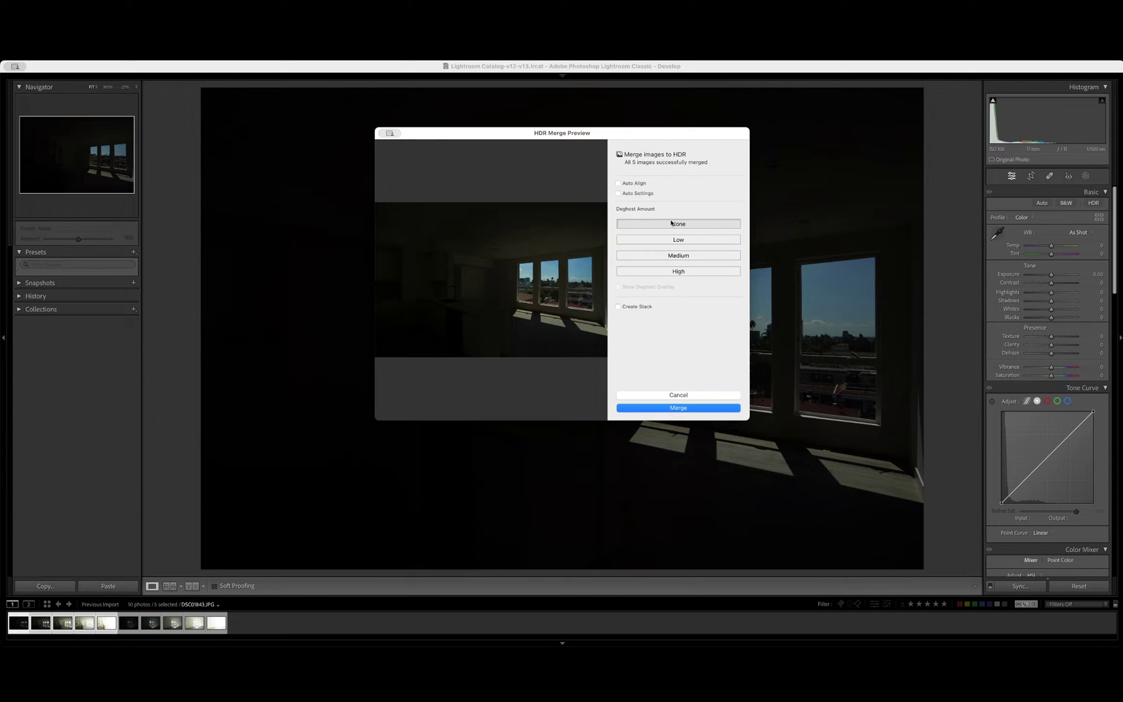
pyautogui.click(696, 408)
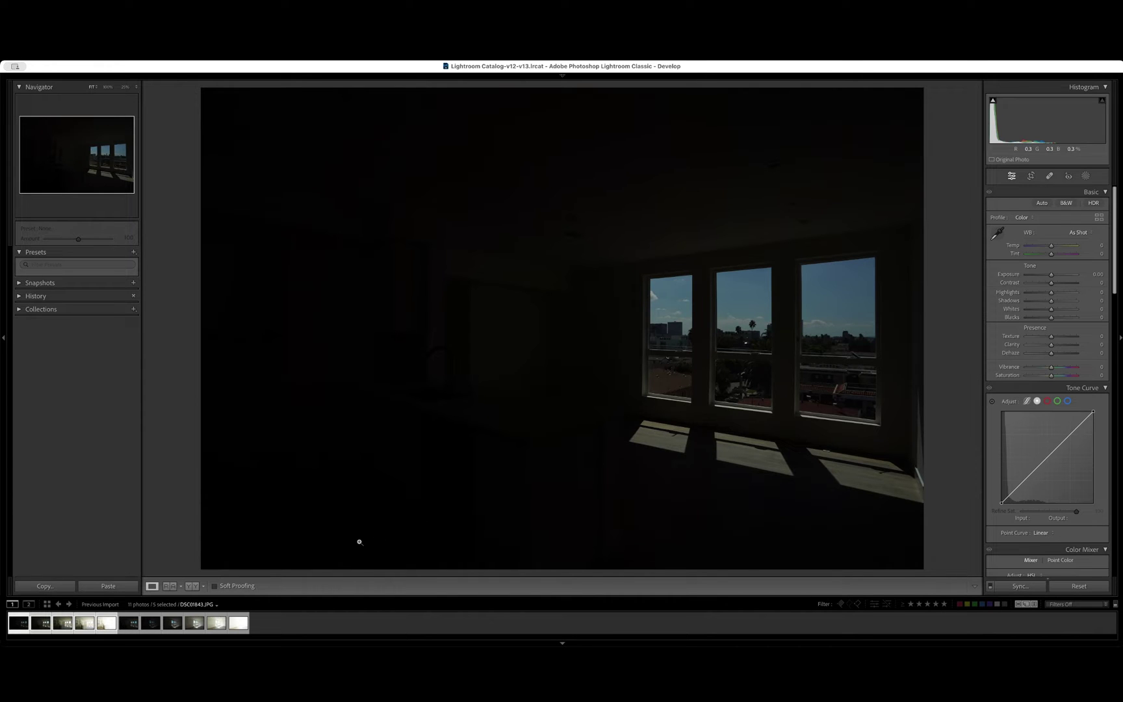
# On the merged HDR photo, set Exposure +3.75, Highlights -100, Whites +44 and Blacks +56
pyautogui.click(129, 623)
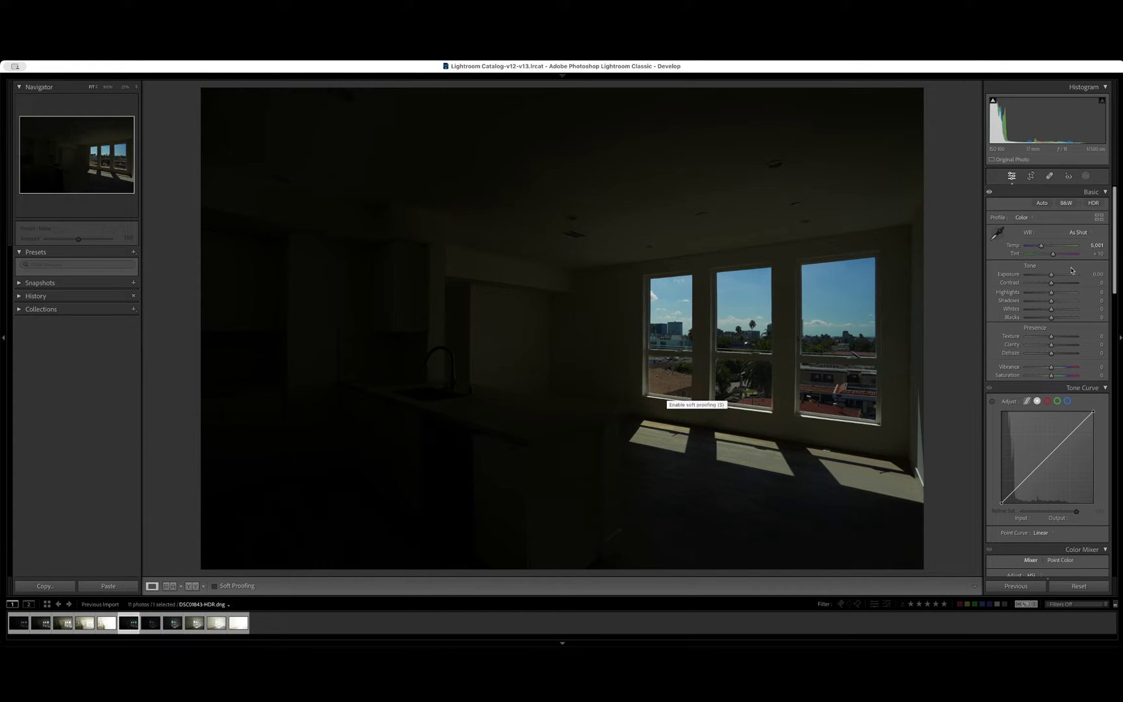
pyautogui.moveTo(1049, 276); pyautogui.dragTo(1061, 278)
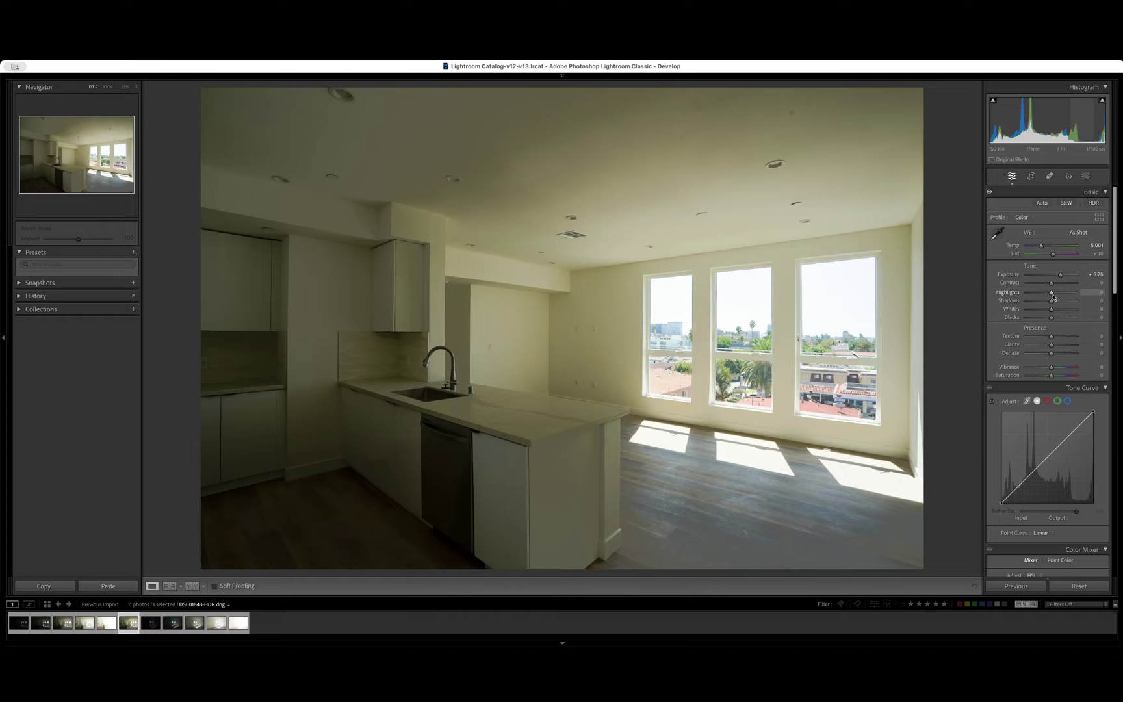
pyautogui.moveTo(1050, 292); pyautogui.dragTo(1008, 301)
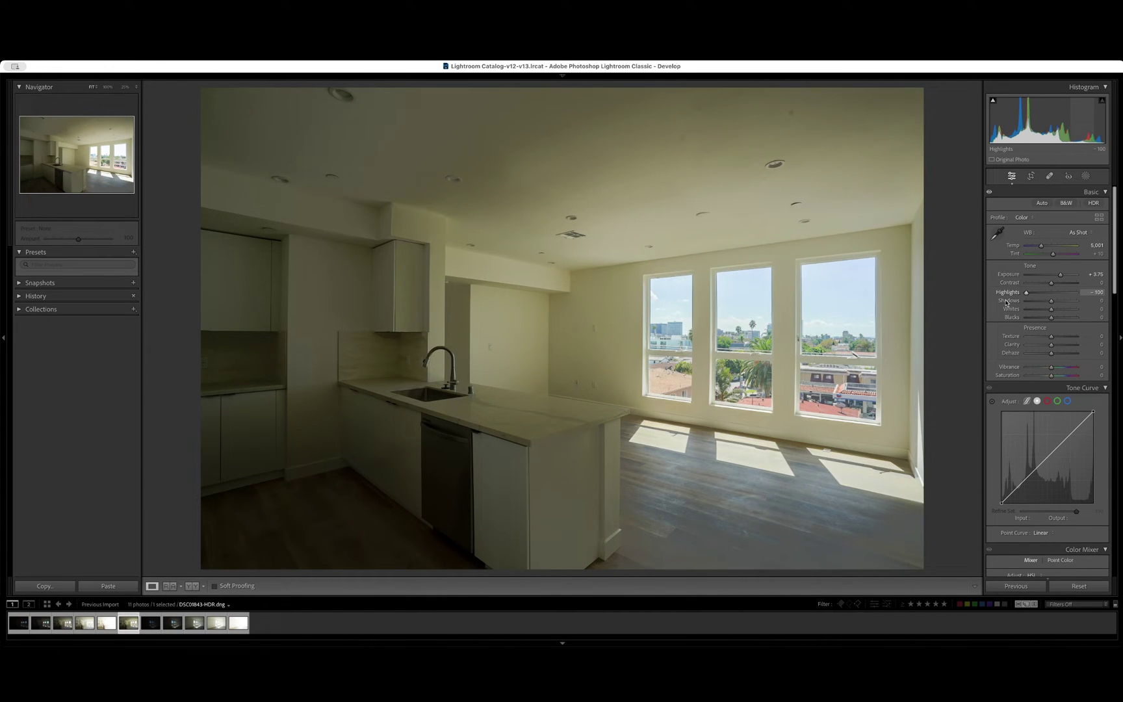
pyautogui.click(763, 295)
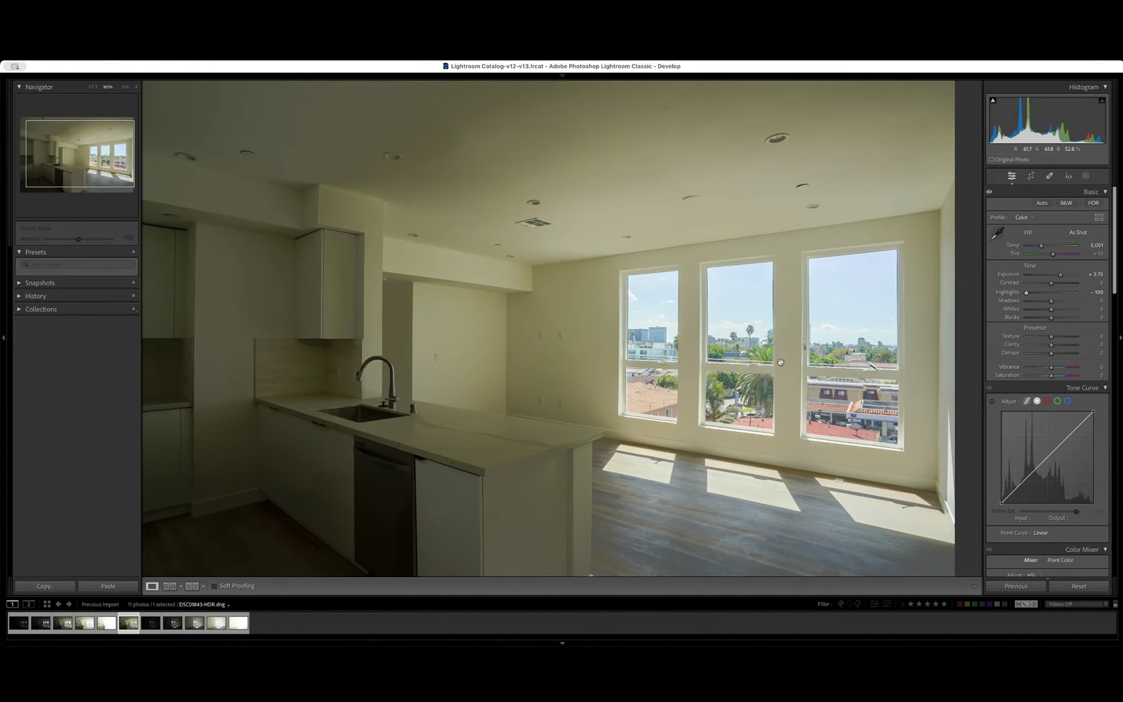
pyautogui.click(701, 330)
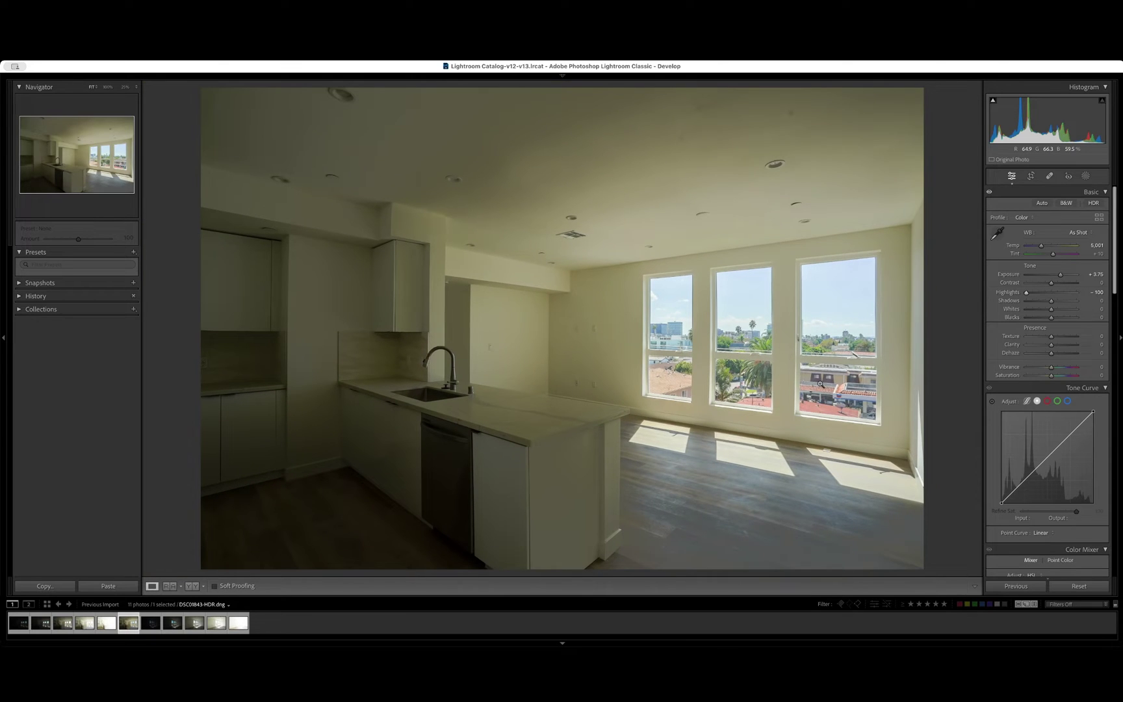
pyautogui.moveTo(1050, 309); pyautogui.dragTo(1062, 310)
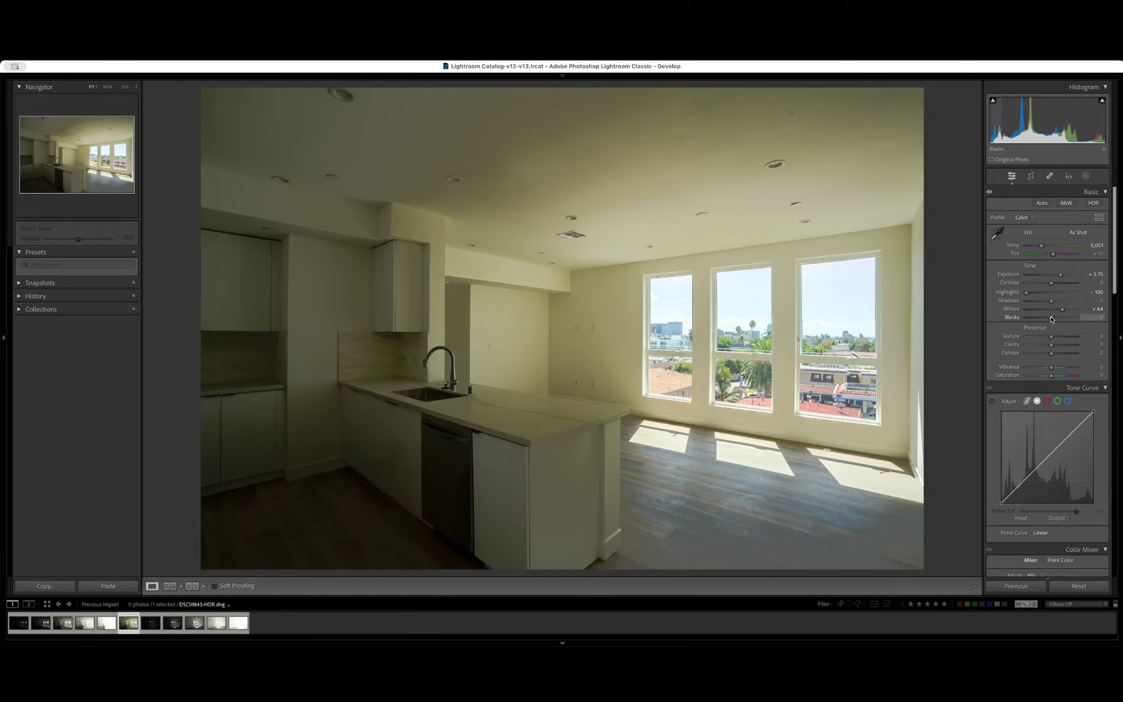
pyautogui.moveTo(1051, 317); pyautogui.dragTo(1065, 319)
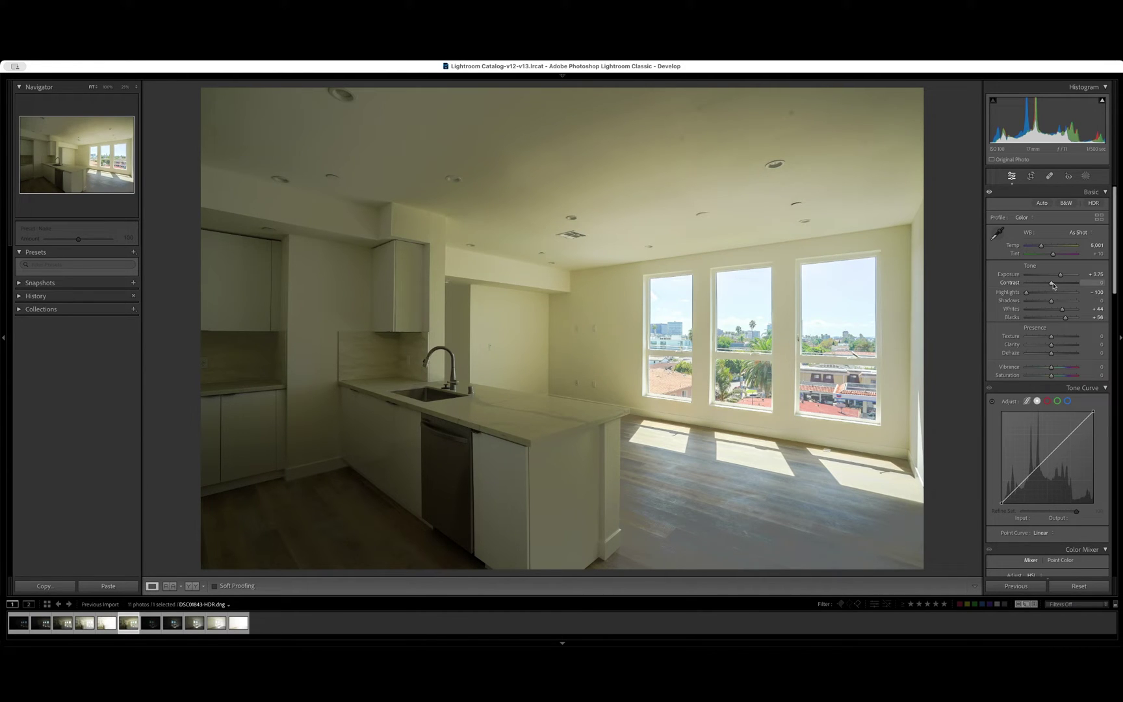
# Bring the Basic panel Contrast slider down gradually to -45
pyautogui.moveTo(1051, 286); pyautogui.dragTo(1043, 290)
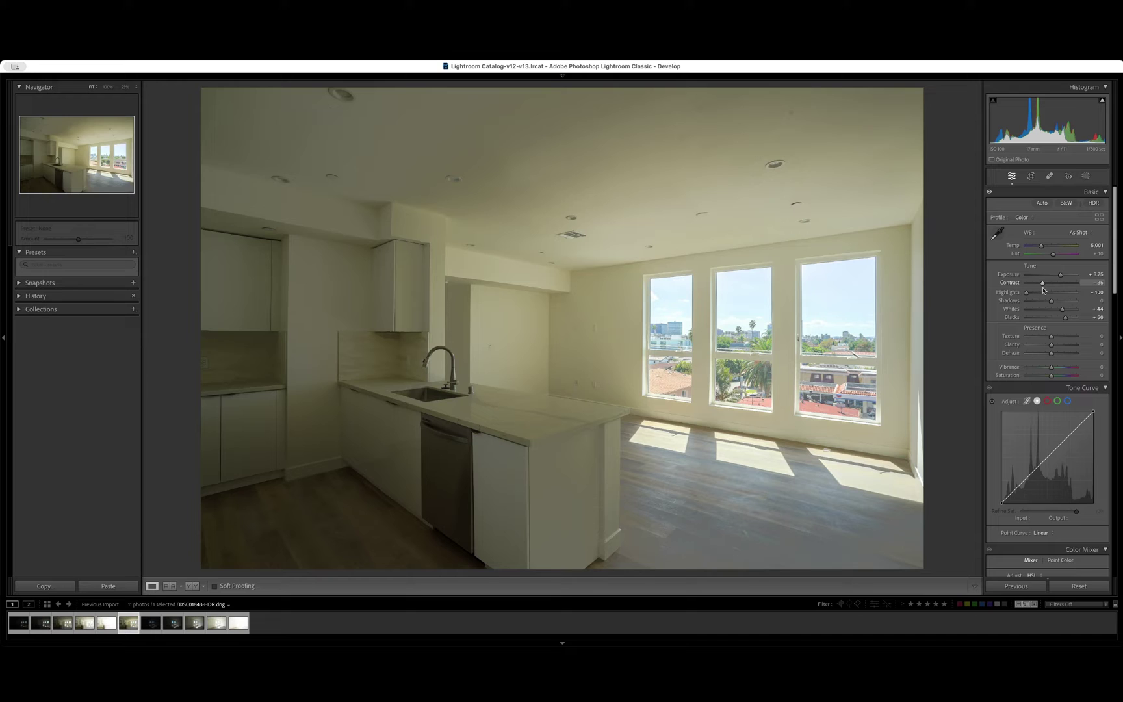
pyautogui.moveTo(1044, 290); pyautogui.dragTo(1042, 290)
pyautogui.moveTo(1042, 291)
pyautogui.mouseDown()
pyautogui.moveTo(1014, 290)
pyautogui.moveTo(1040, 290)
pyautogui.mouseUp()
pyautogui.moveTo(1041, 290); pyautogui.dragTo(1040, 290)
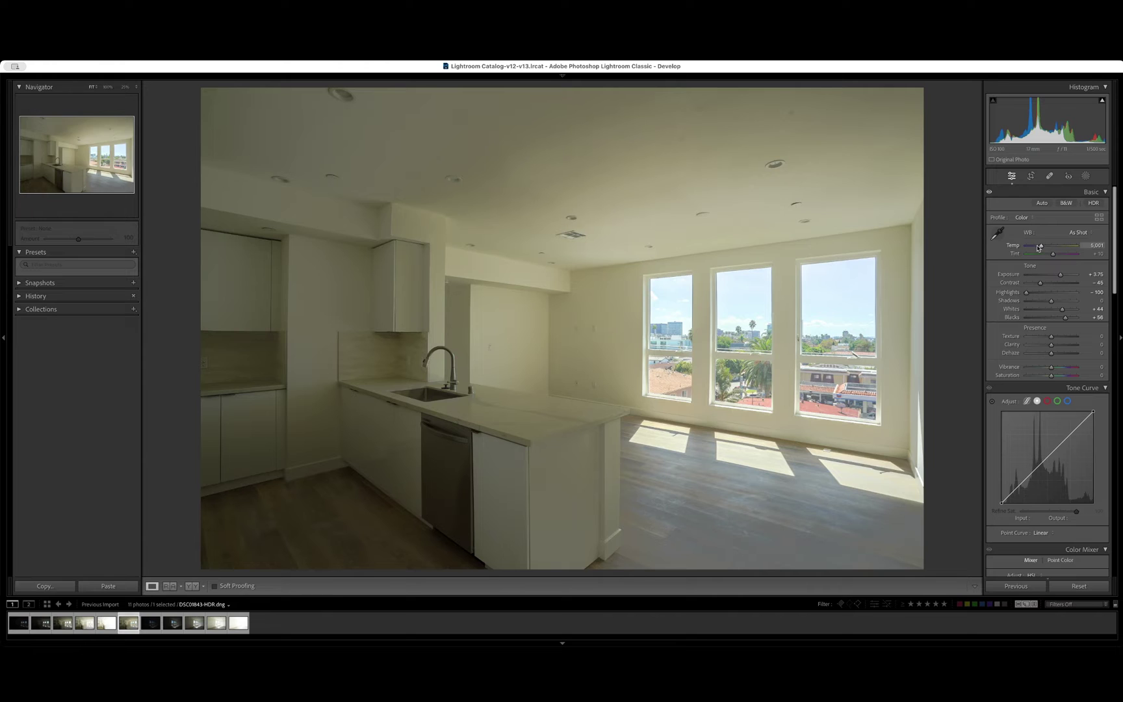
# Sample white balance with the WB eyedropper on the walls and the sunlit and dark floor
pyautogui.click(997, 235)
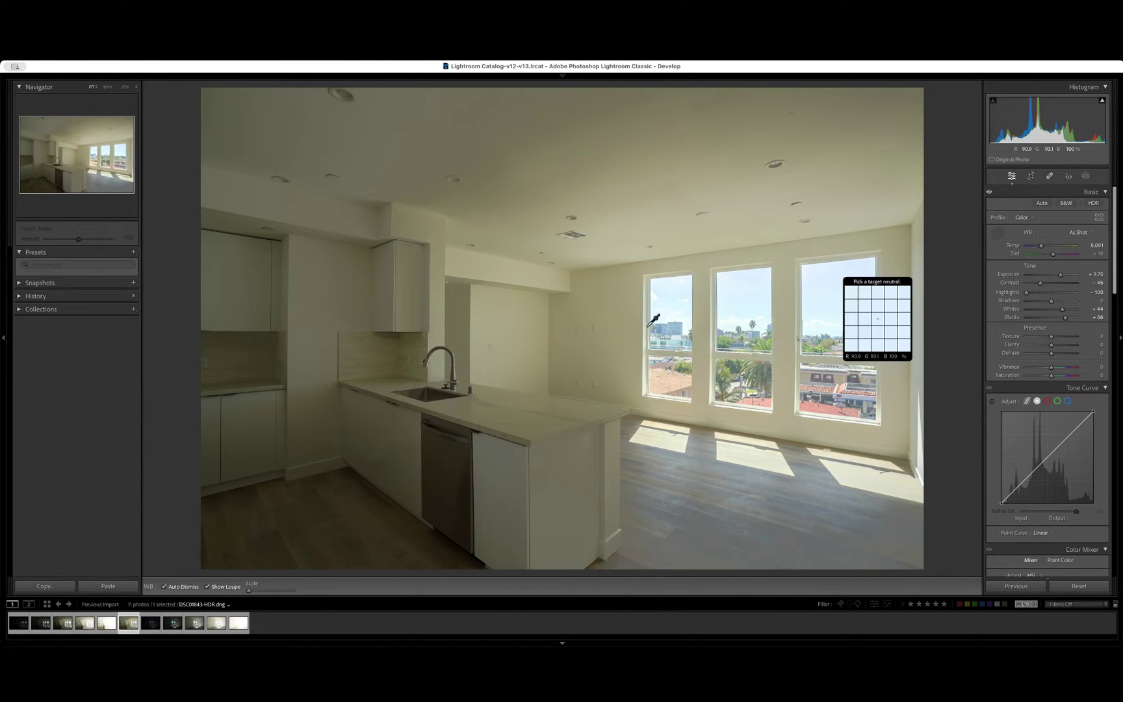
pyautogui.click(614, 334)
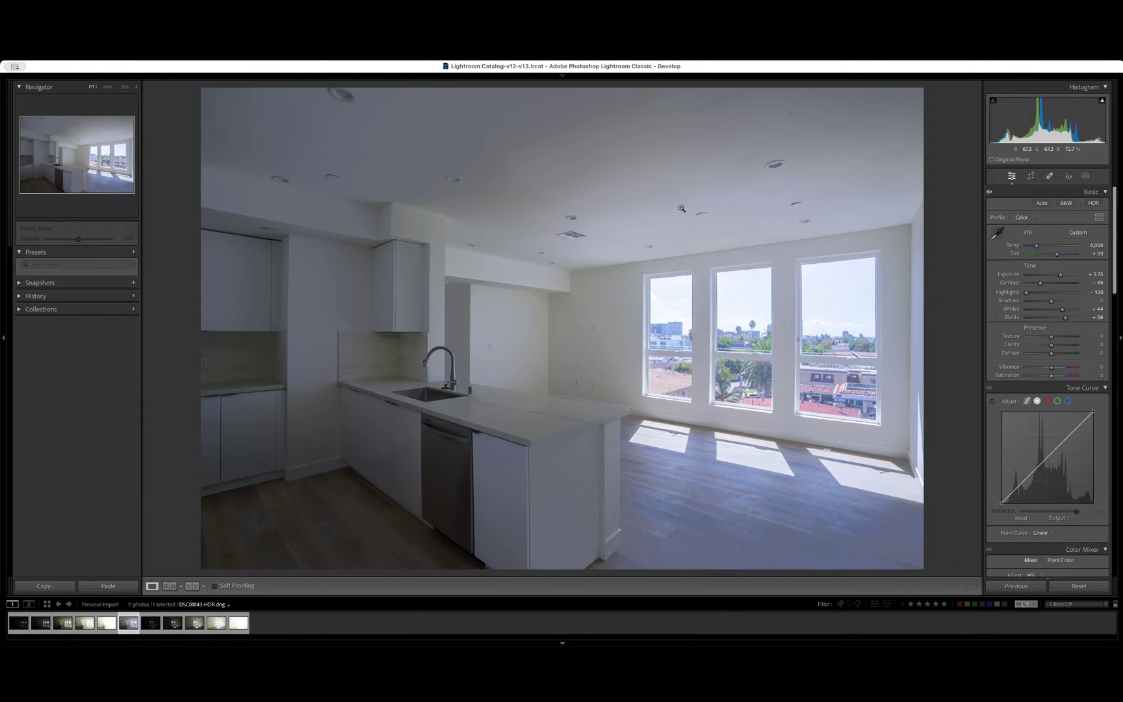
pyautogui.click(998, 234)
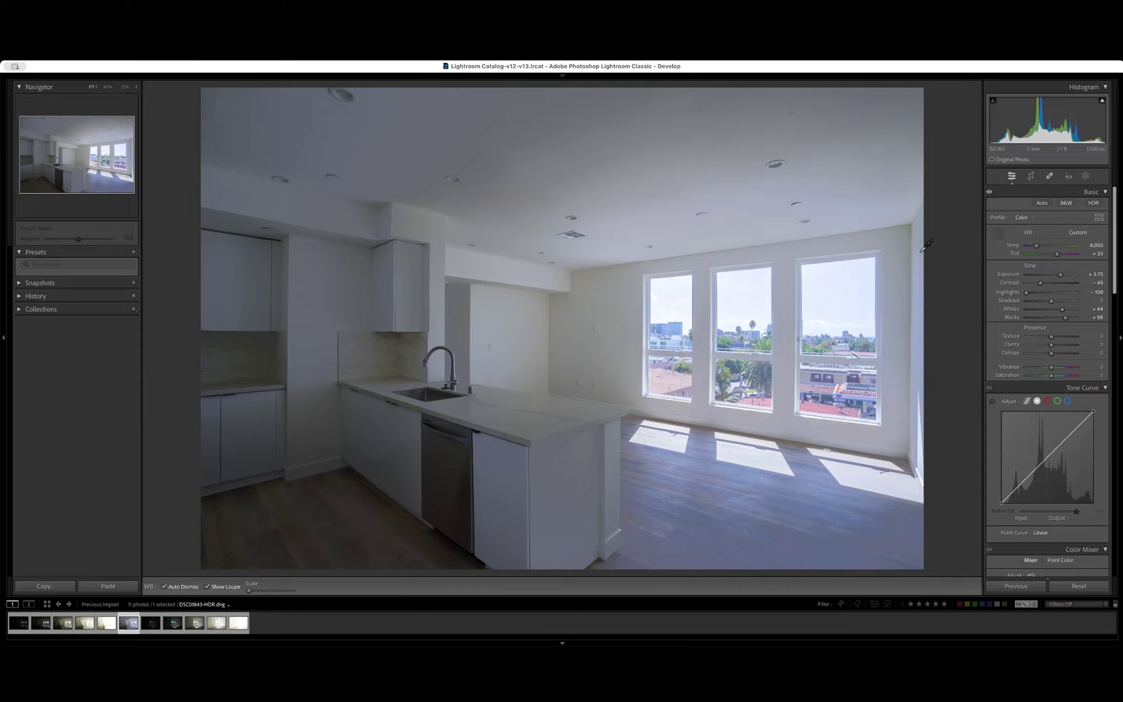
pyautogui.click(901, 260)
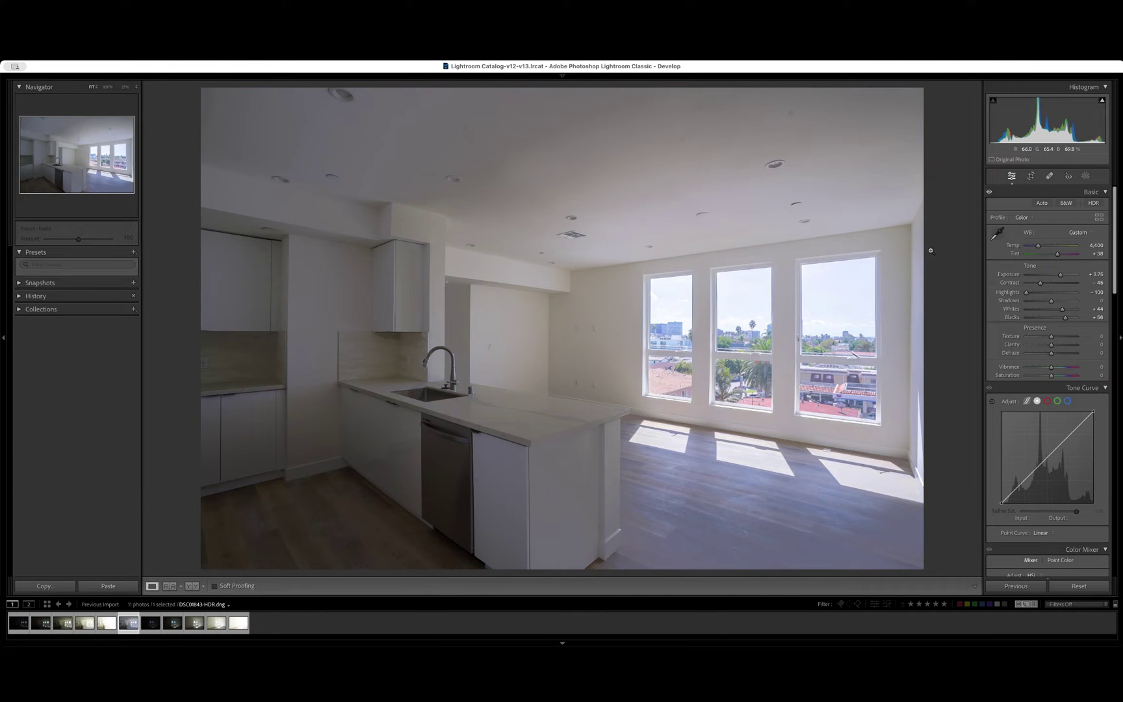
pyautogui.click(998, 233)
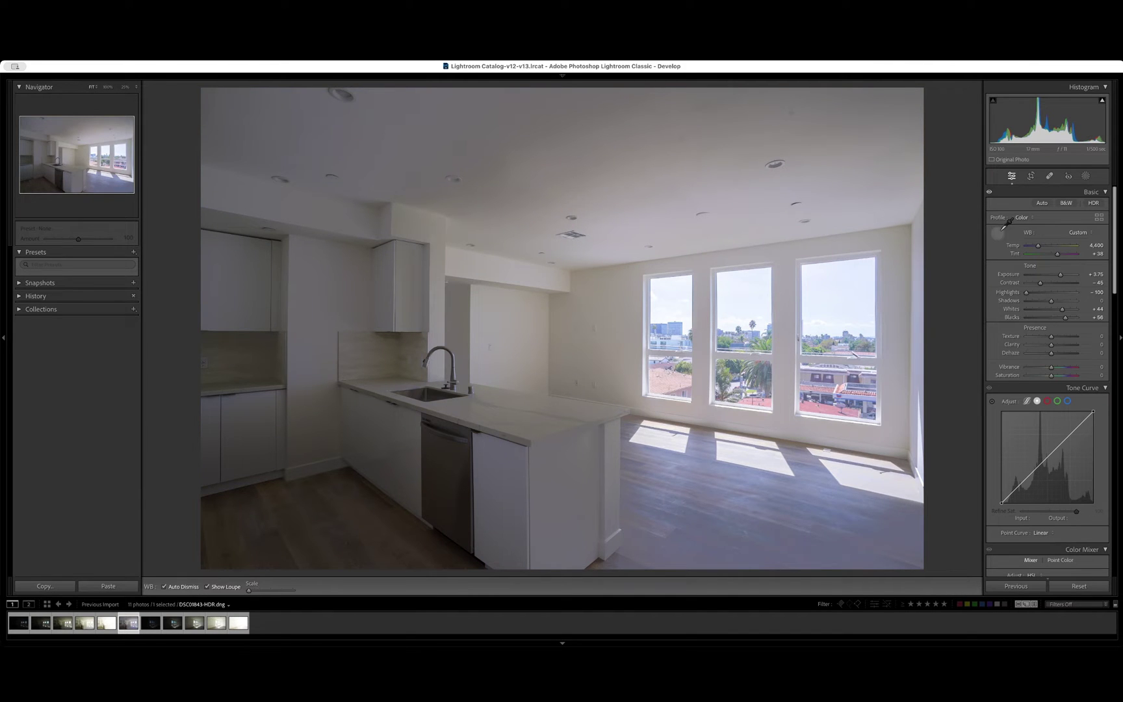
pyautogui.click(761, 490)
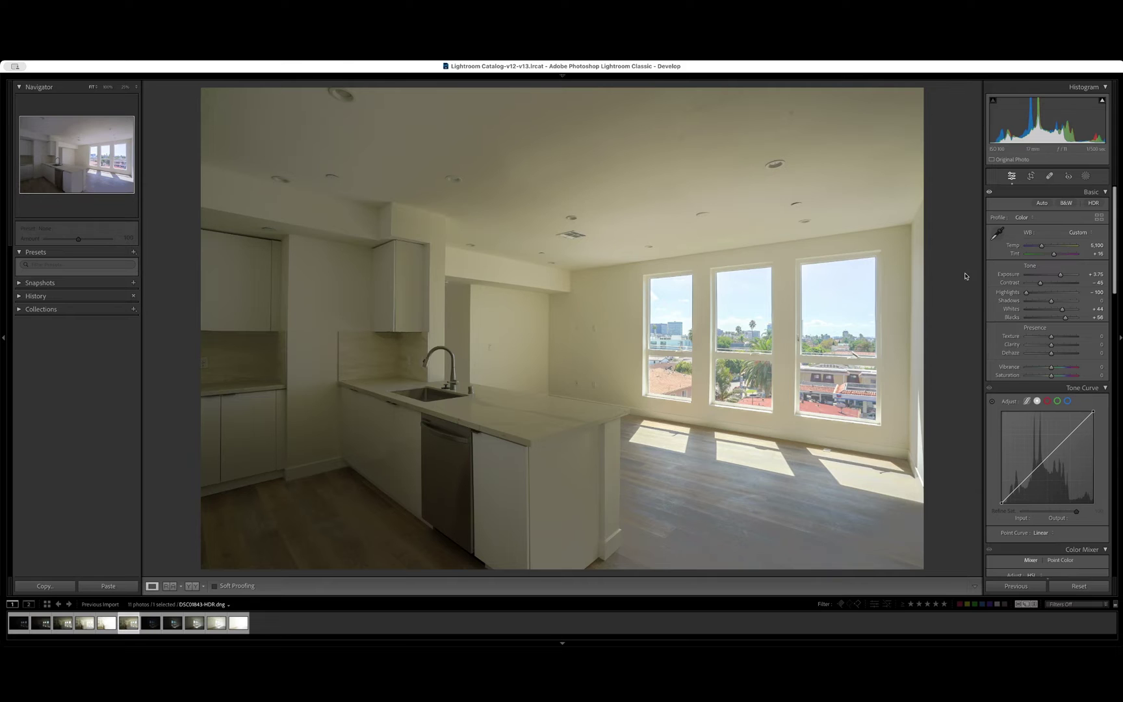
pyautogui.click(996, 238)
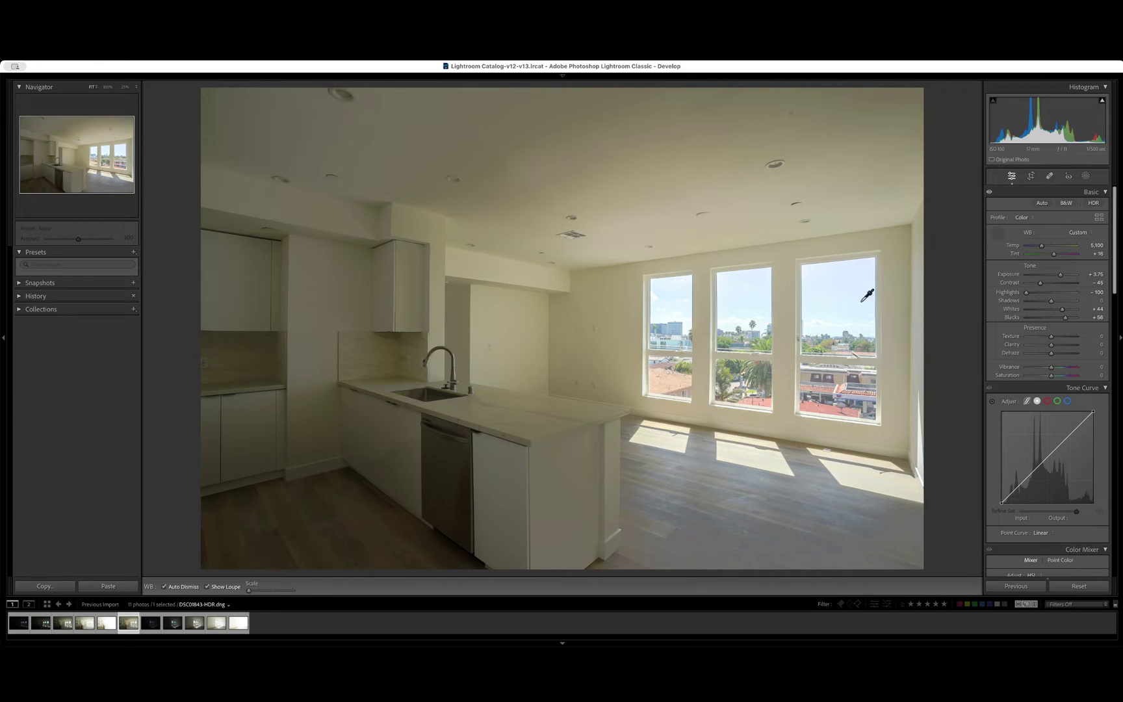
pyautogui.click(285, 537)
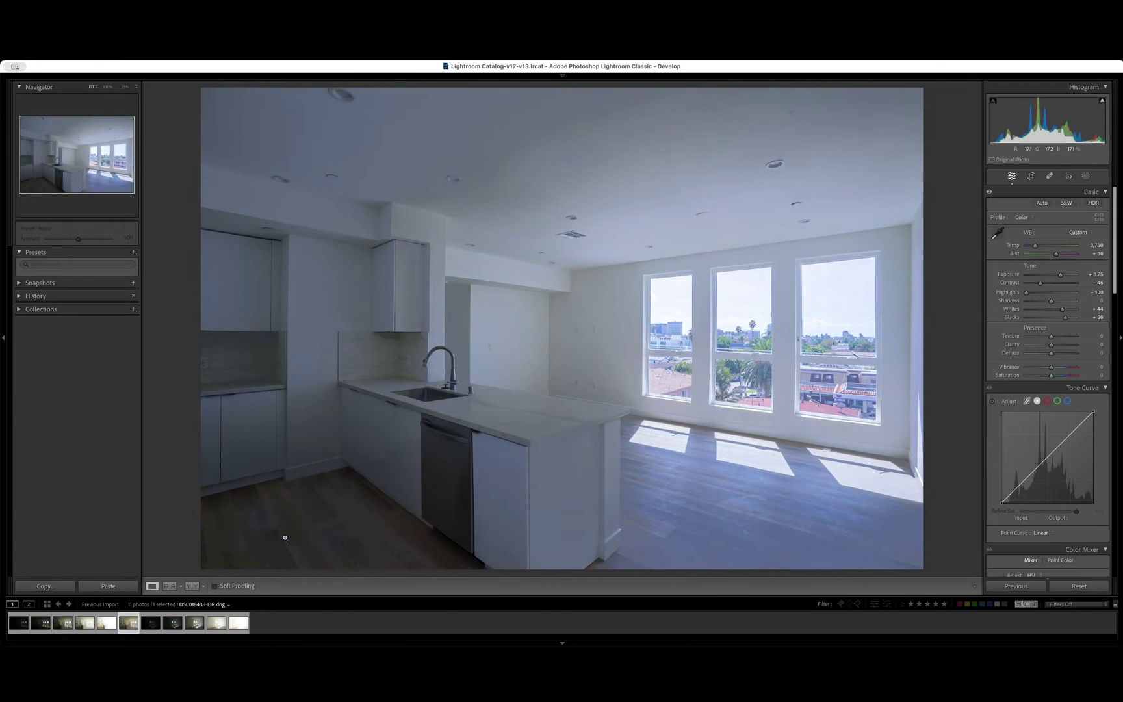
# Resample white balance on the ceiling and near the windows, settling around Temp 4,150
pyautogui.click(1001, 237)
pyautogui.click(354, 196)
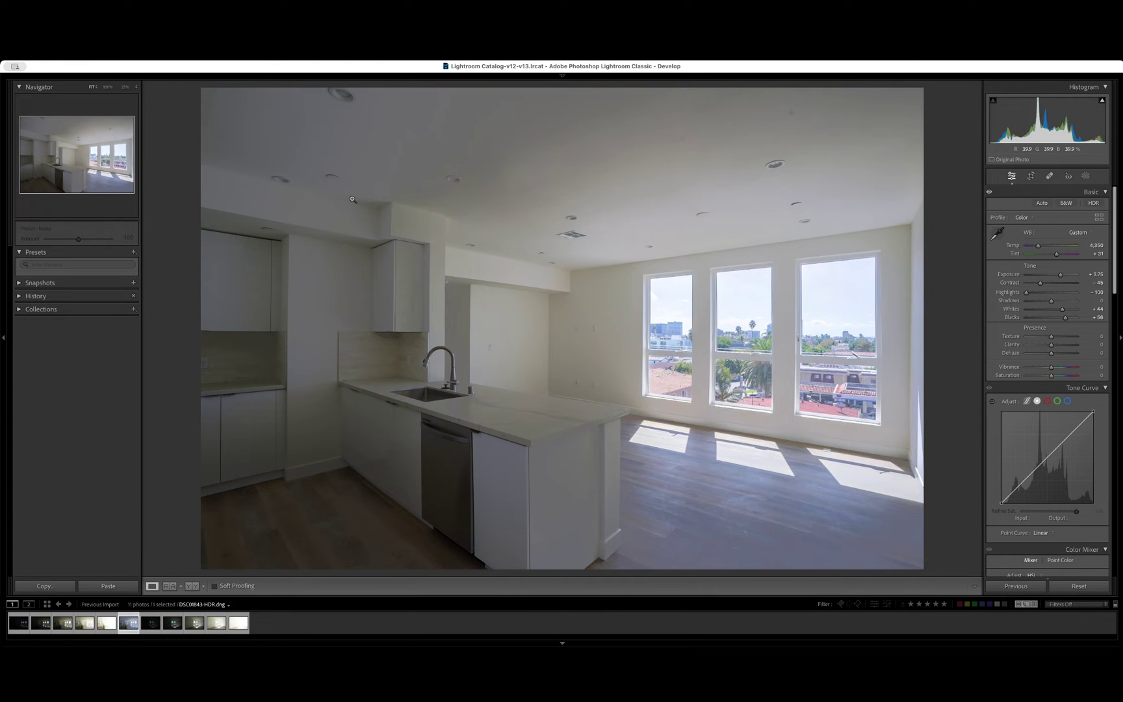
pyautogui.click(998, 233)
pyautogui.click(527, 148)
pyautogui.click(998, 233)
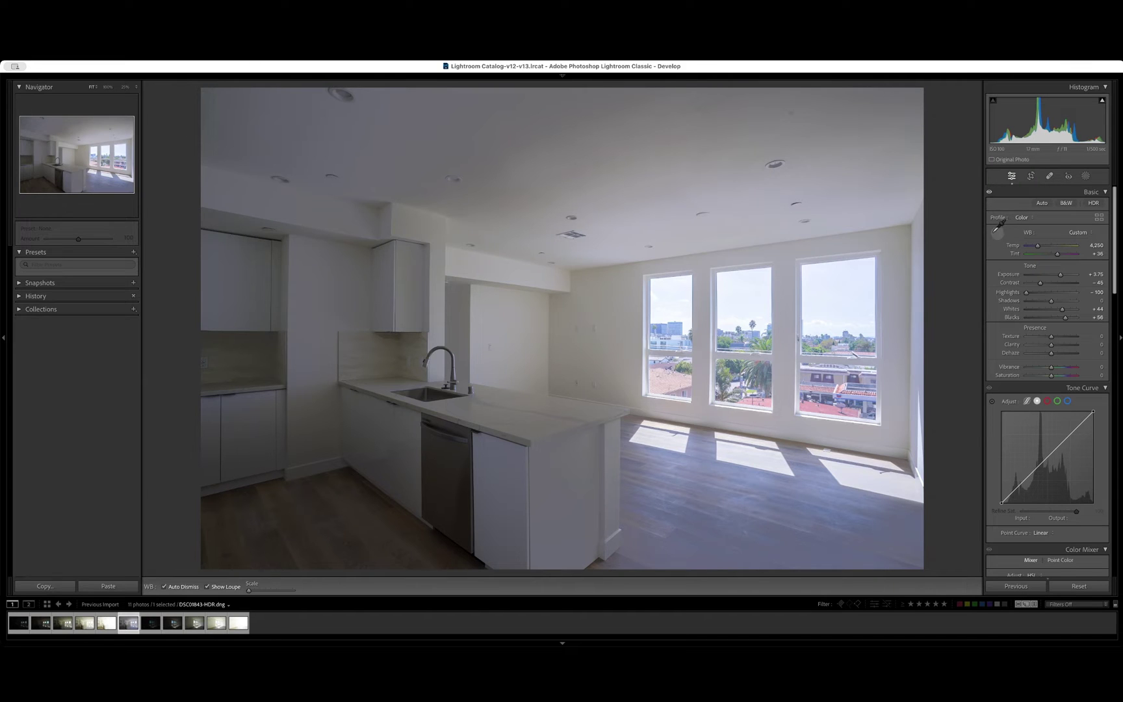
pyautogui.click(740, 308)
pyautogui.click(997, 233)
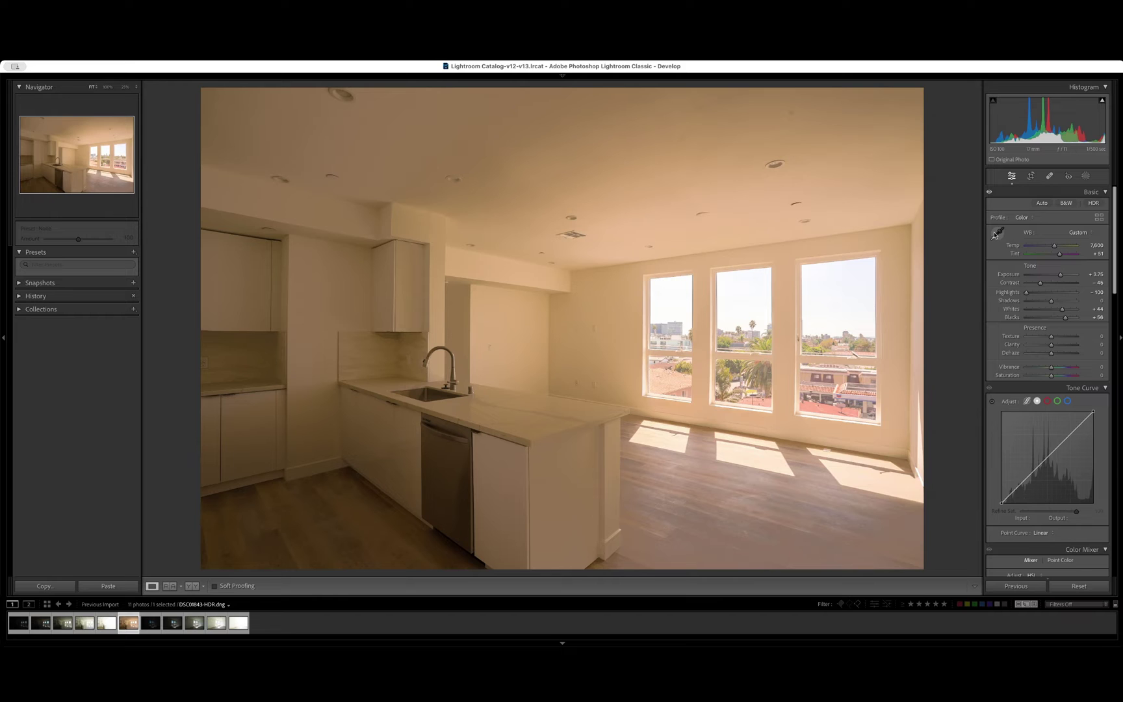
pyautogui.click(791, 271)
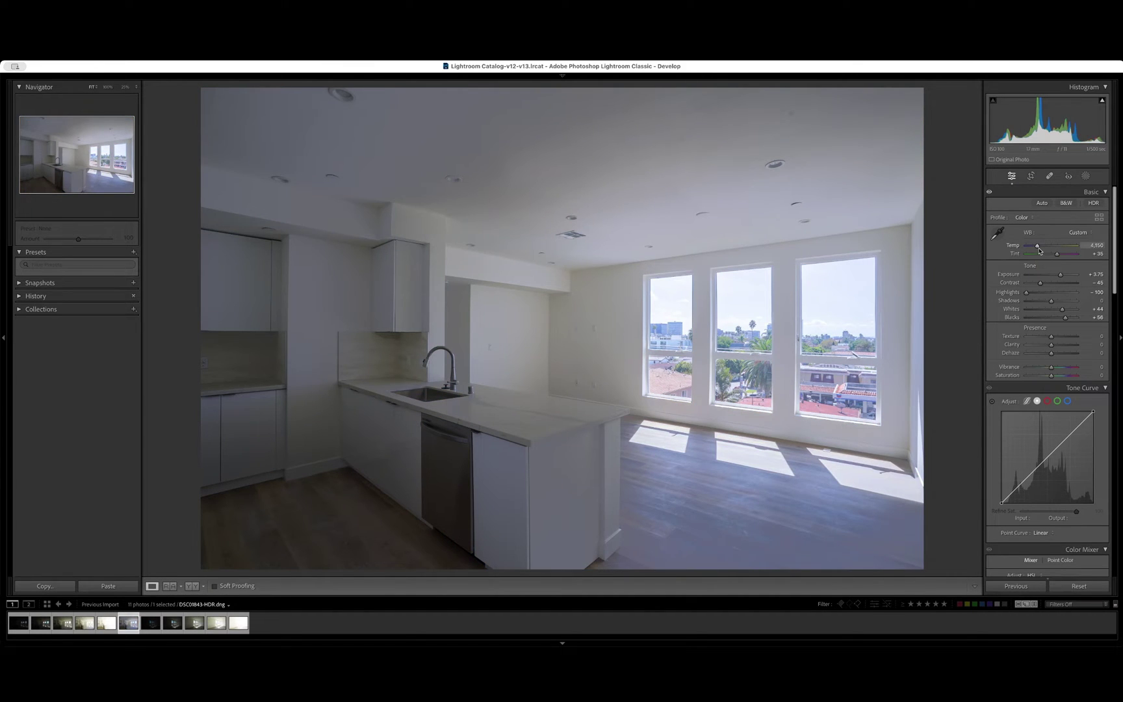
# Set white balance to Temp 4,547 and Tint +3 for a warmer, less magenta look
pyautogui.moveTo(1038, 247); pyautogui.dragTo(1051, 260)
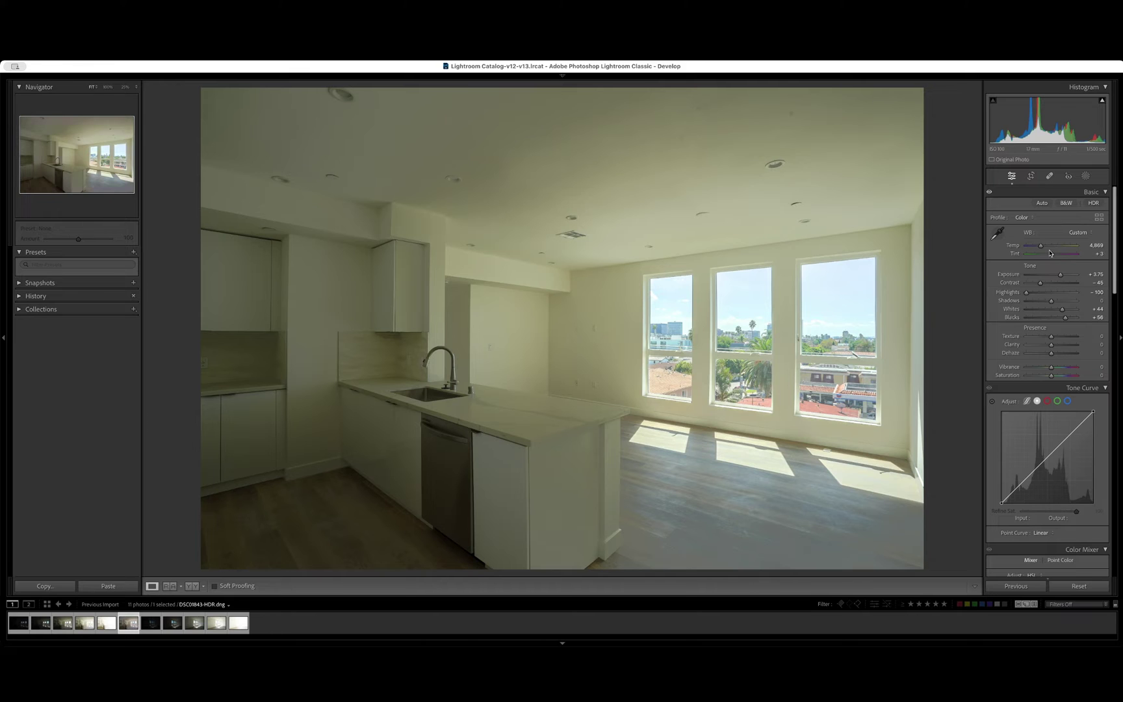
pyautogui.moveTo(1041, 248); pyautogui.dragTo(1041, 254)
# Toggle Before/After with the backslash key to compare, then scroll to the Color Mixer HSL section
pyautogui.press('\\')
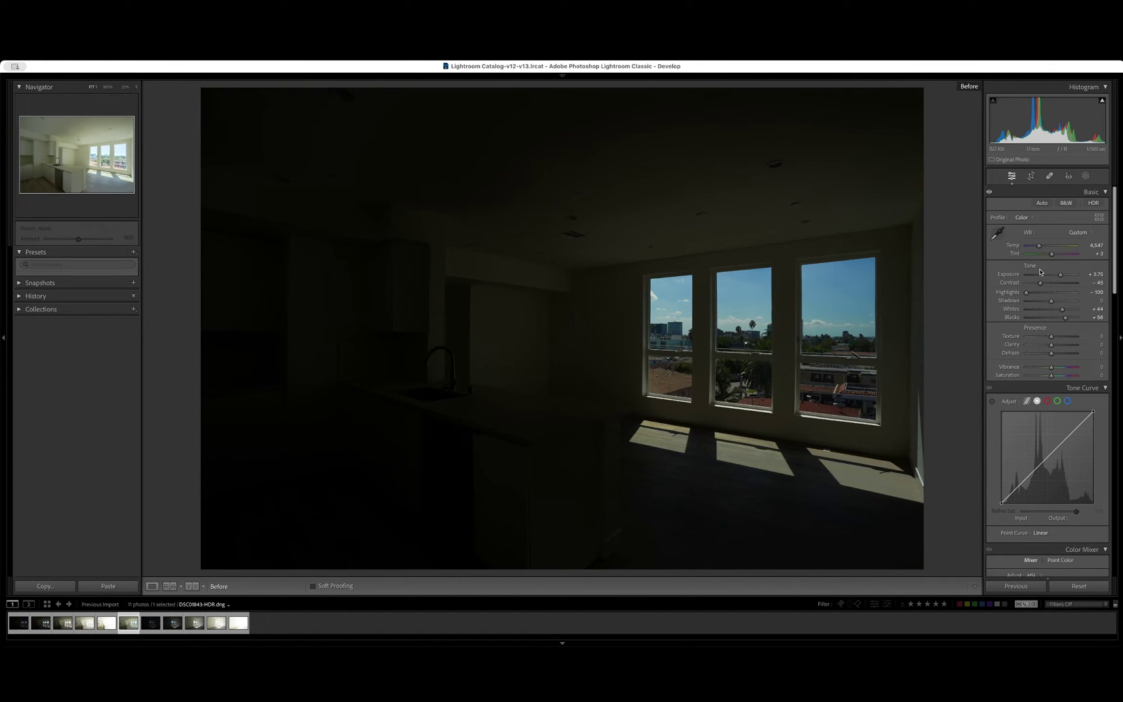
pyautogui.press('\\')
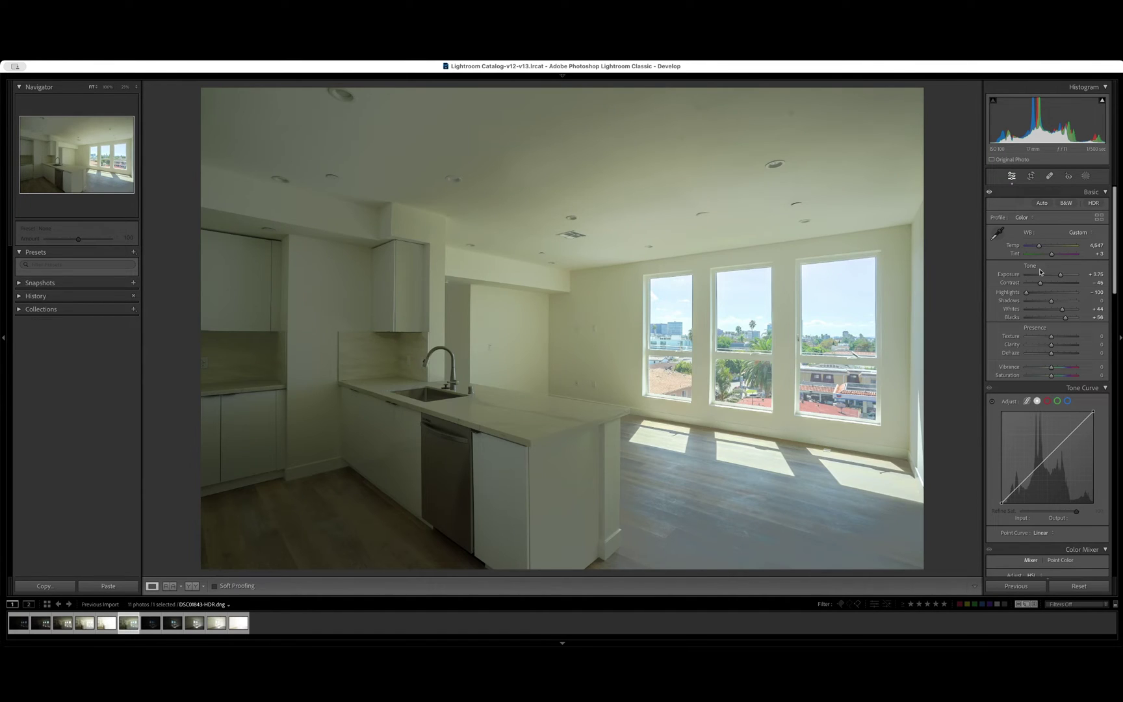
pyautogui.press('\\')
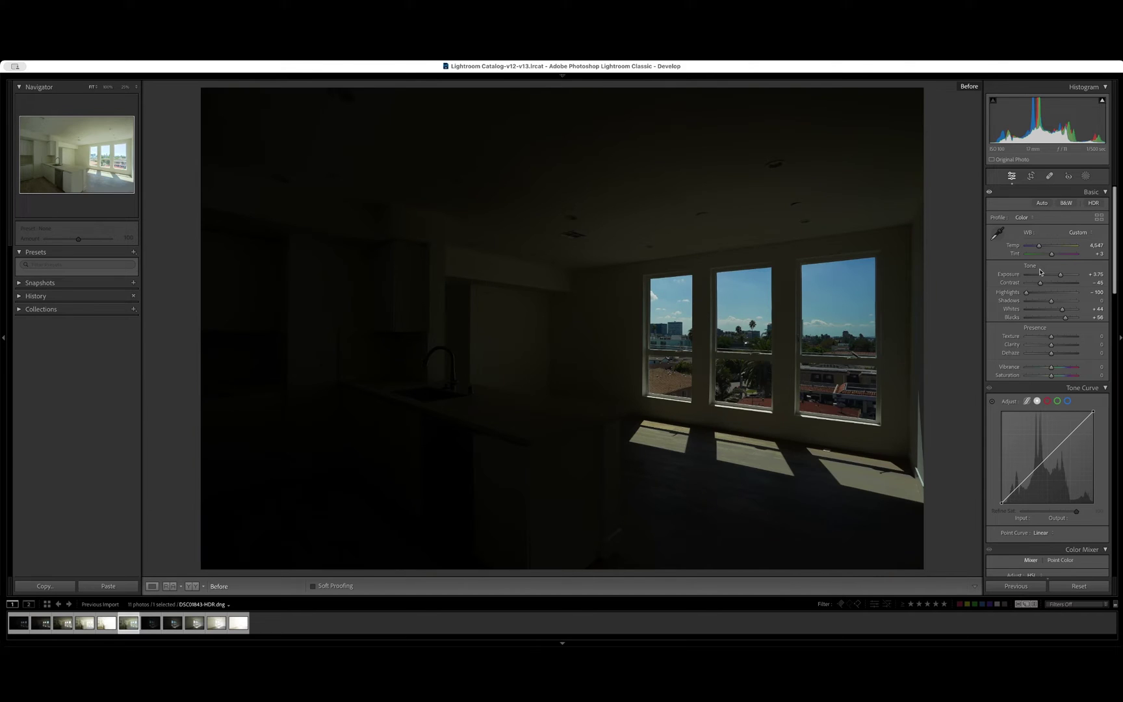
pyautogui.press('\\')
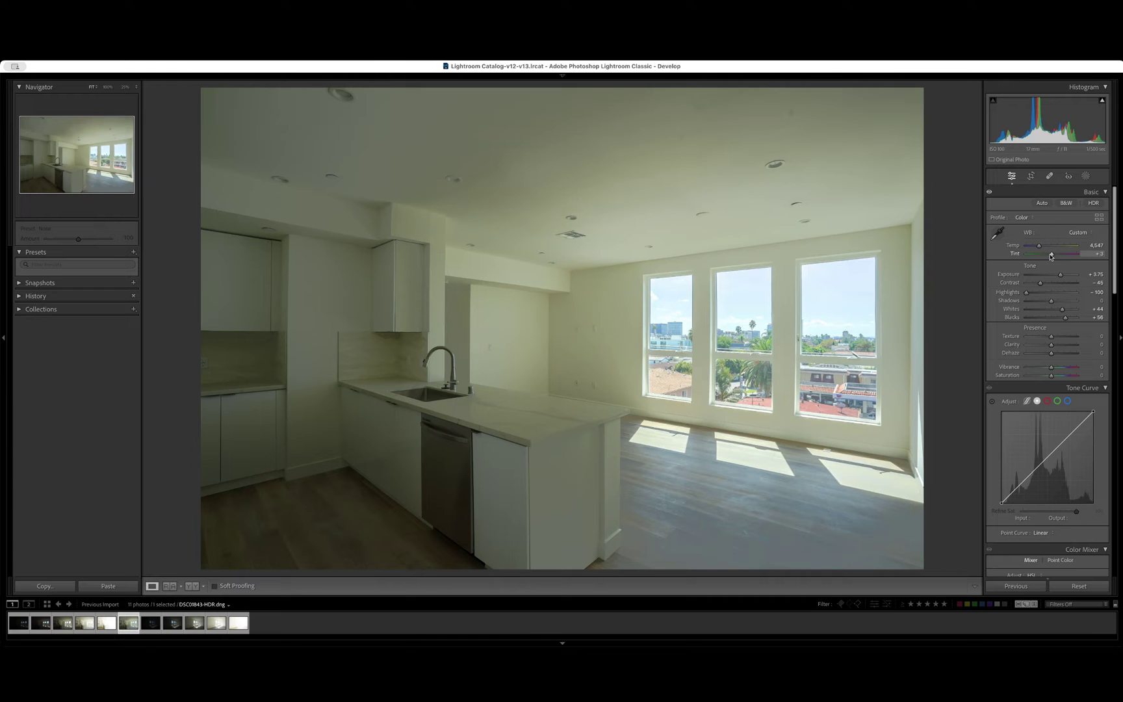
pyautogui.scroll(-5, 1051, 256)
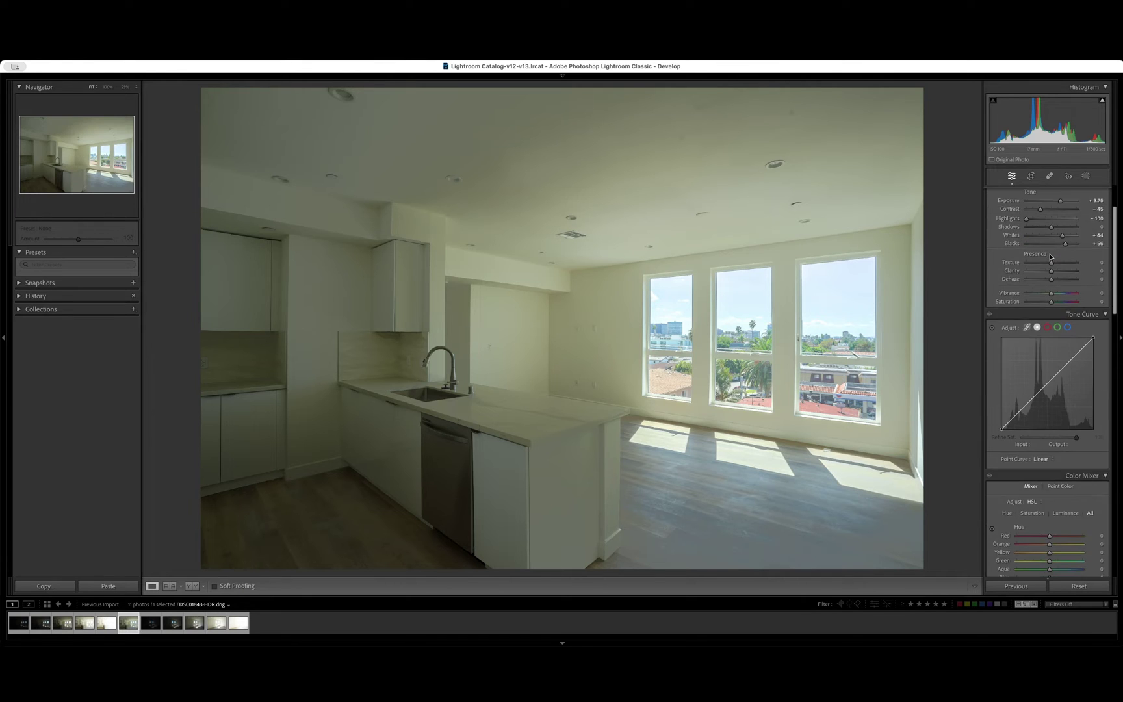
pyautogui.scroll(-10, 1050, 256)
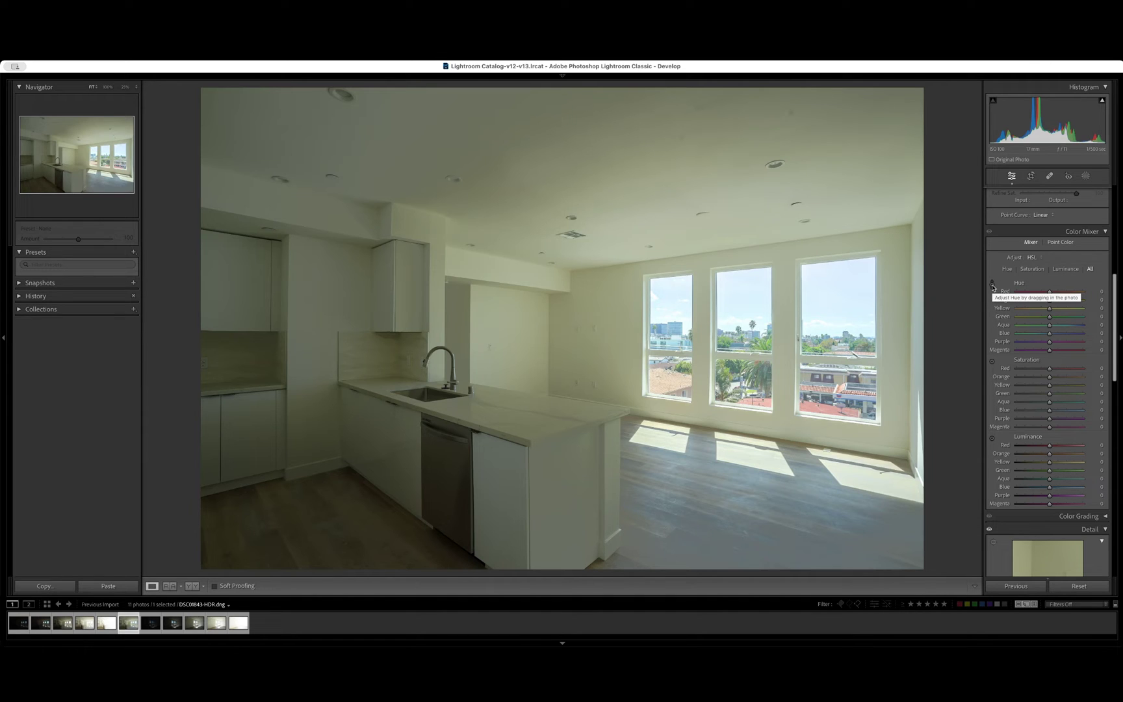
# With the Hue targeted tool and sliders, set Yellow hue to -5 and Green hue to -78
pyautogui.click(992, 287)
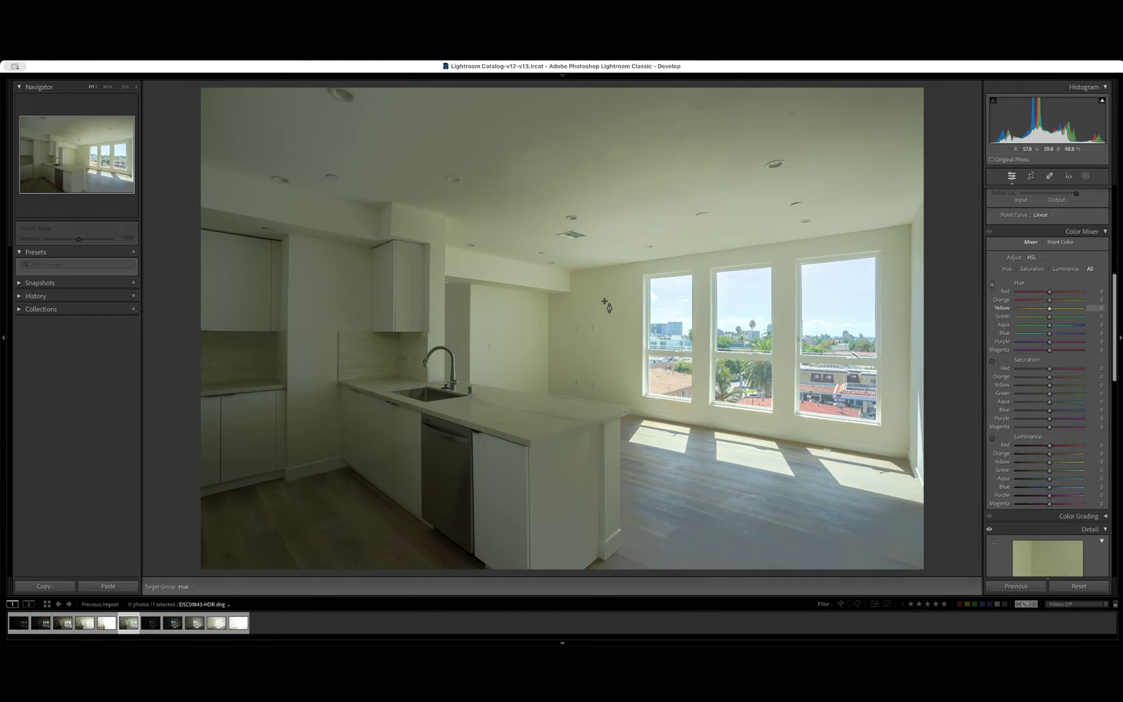
pyautogui.moveTo(604, 302); pyautogui.dragTo(604, 300)
pyautogui.moveTo(604, 300); pyautogui.dragTo(604, 319)
pyautogui.moveTo(1039, 311); pyautogui.dragTo(1023, 329)
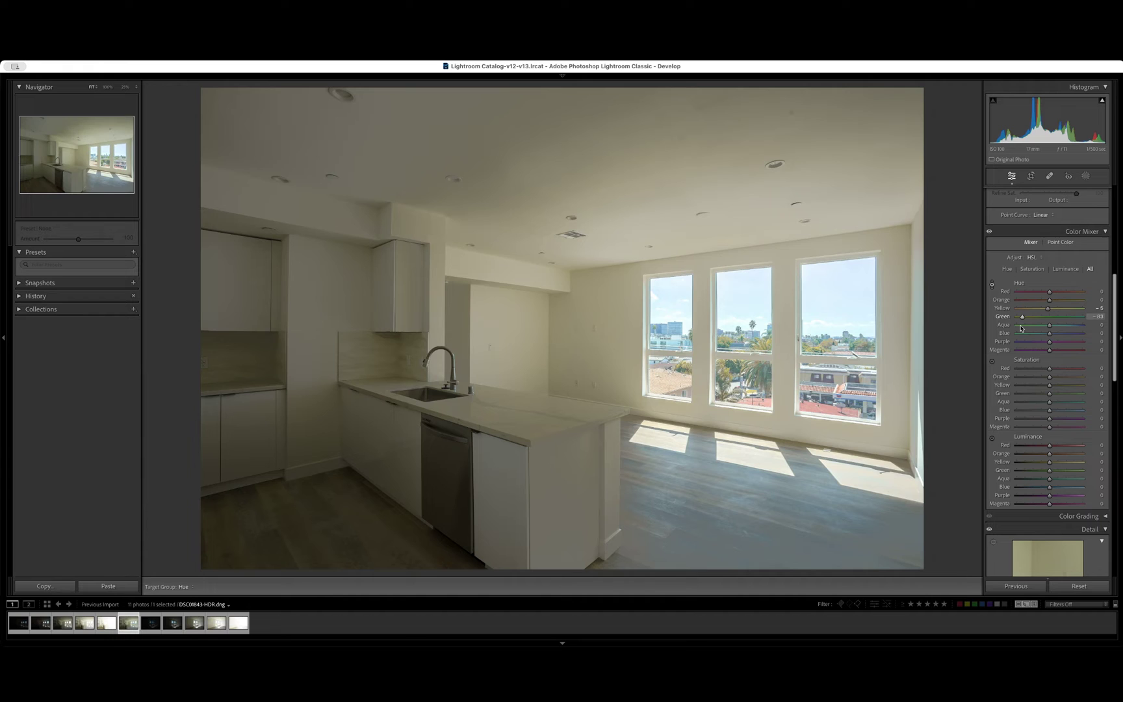
pyautogui.moveTo(1022, 327); pyautogui.dragTo(1023, 327)
# Lower Yellow saturation to -51 and raise Yellow luminance to +13
pyautogui.click(992, 361)
pyautogui.moveTo(1049, 385)
pyautogui.mouseDown()
pyautogui.moveTo(1001, 390)
pyautogui.moveTo(1092, 389)
pyautogui.moveTo(1033, 388)
pyautogui.mouseUp()
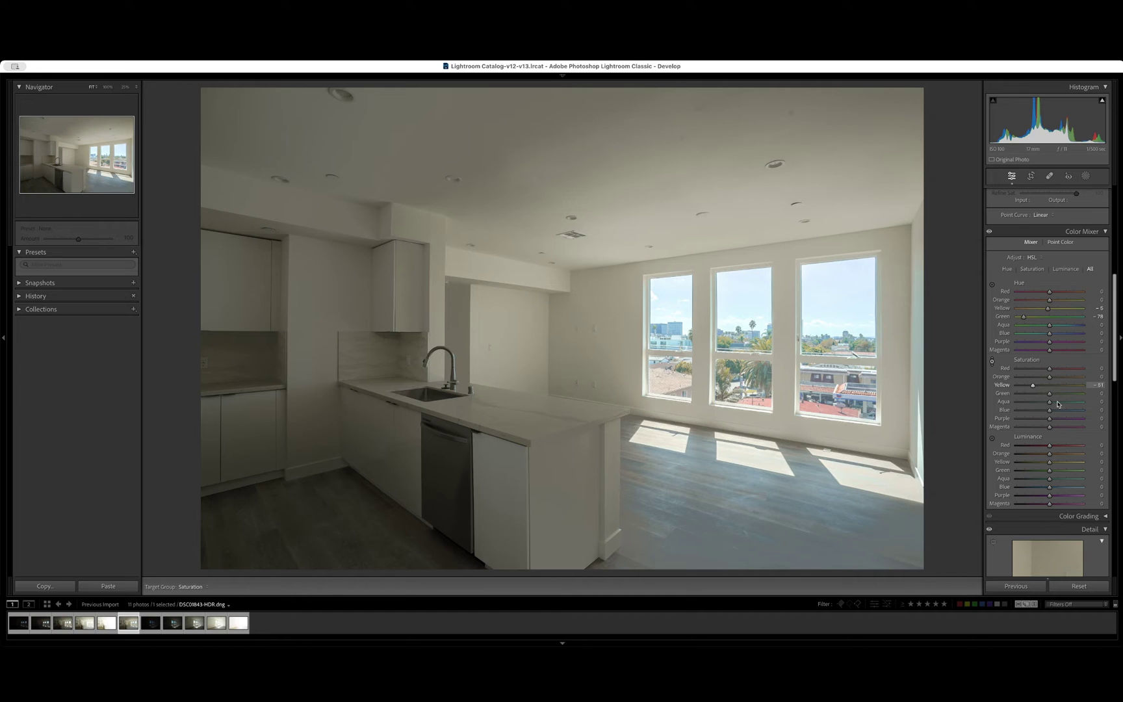
pyautogui.click(991, 438)
pyautogui.moveTo(1047, 462); pyautogui.dragTo(1046, 466)
pyautogui.scroll(-6, 1046, 464)
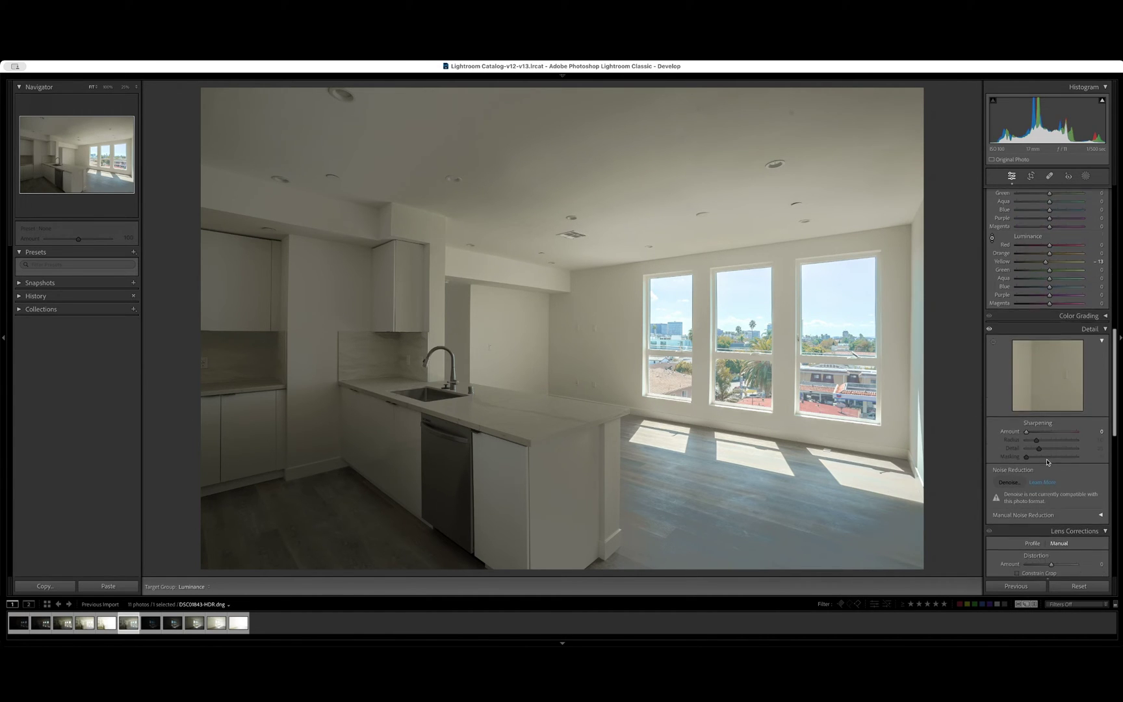
# In Transform, try Upright Level, Vertical, Full and Off, then settle on Auto
pyautogui.scroll(-10, 1047, 462)
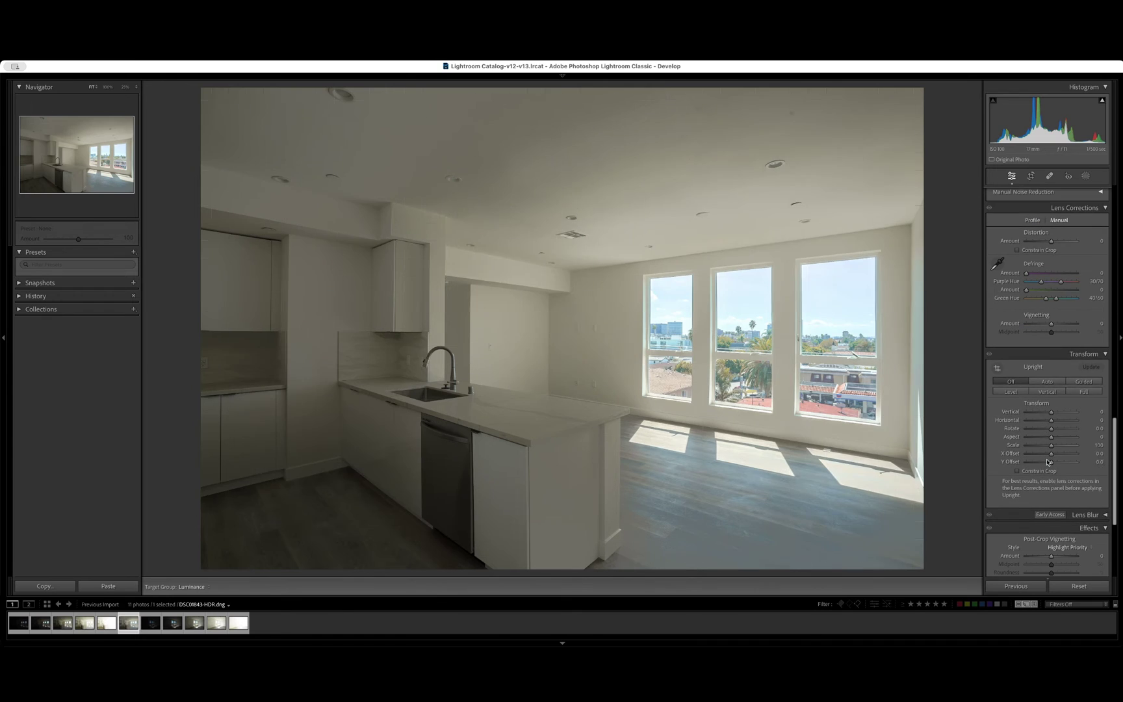
pyautogui.scroll(-1, 1047, 461)
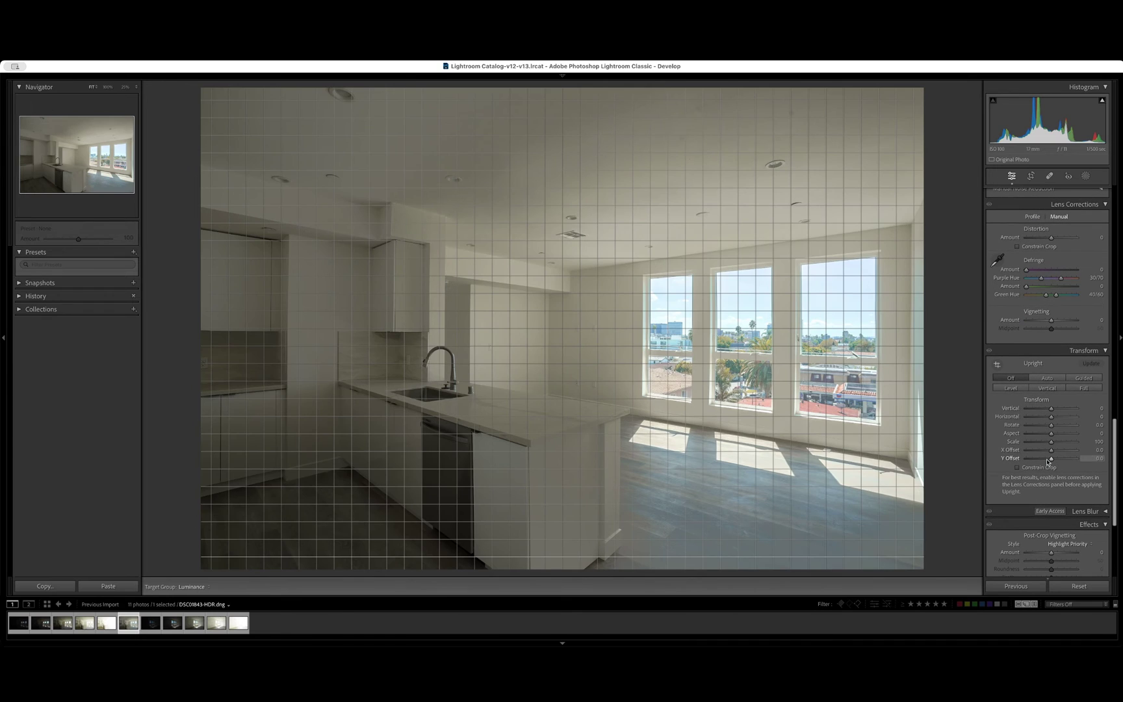
pyautogui.click(1046, 378)
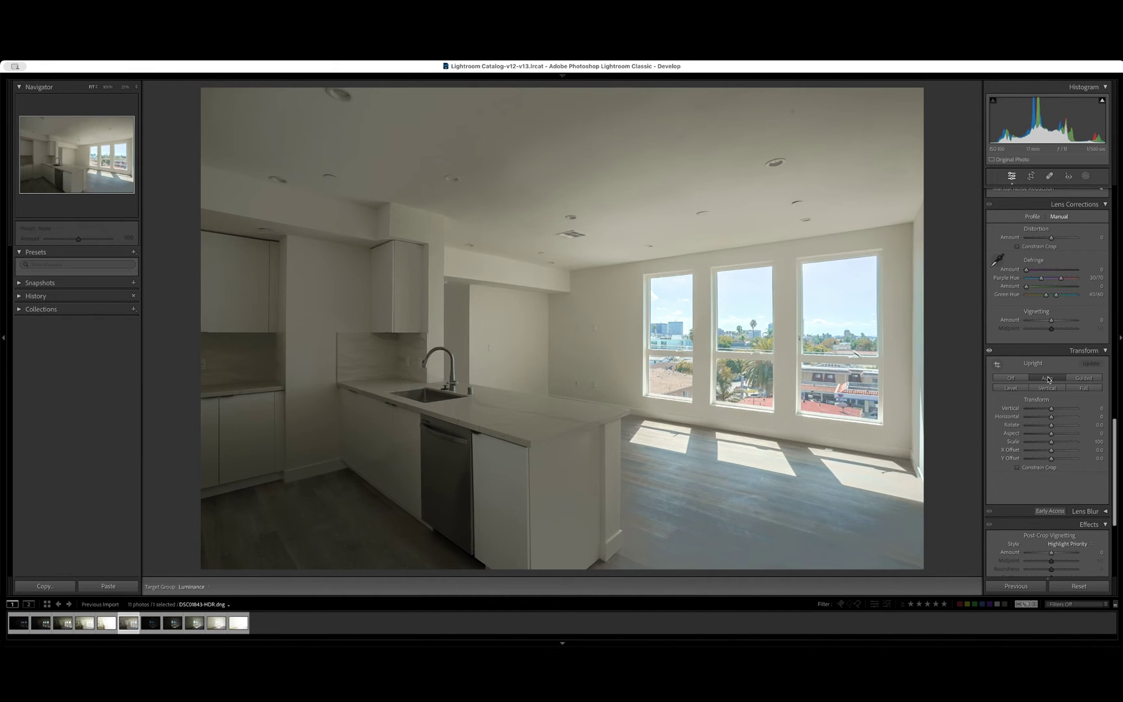
pyautogui.click(1014, 388)
pyautogui.click(1037, 389)
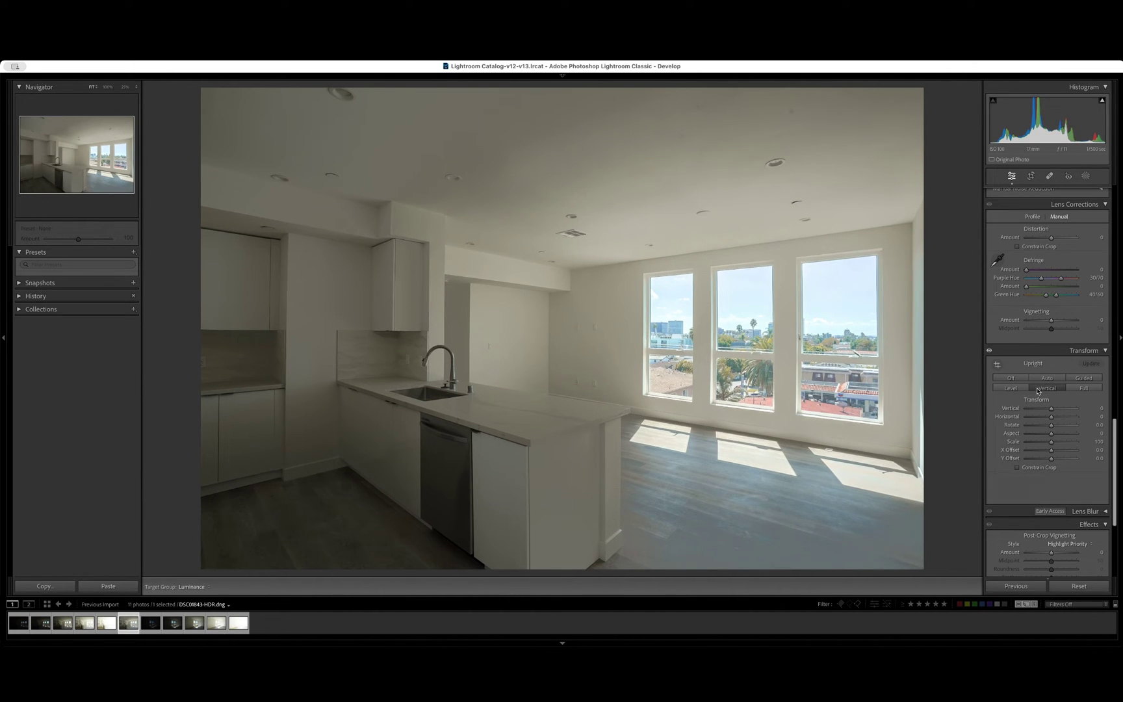
pyautogui.click(1083, 387)
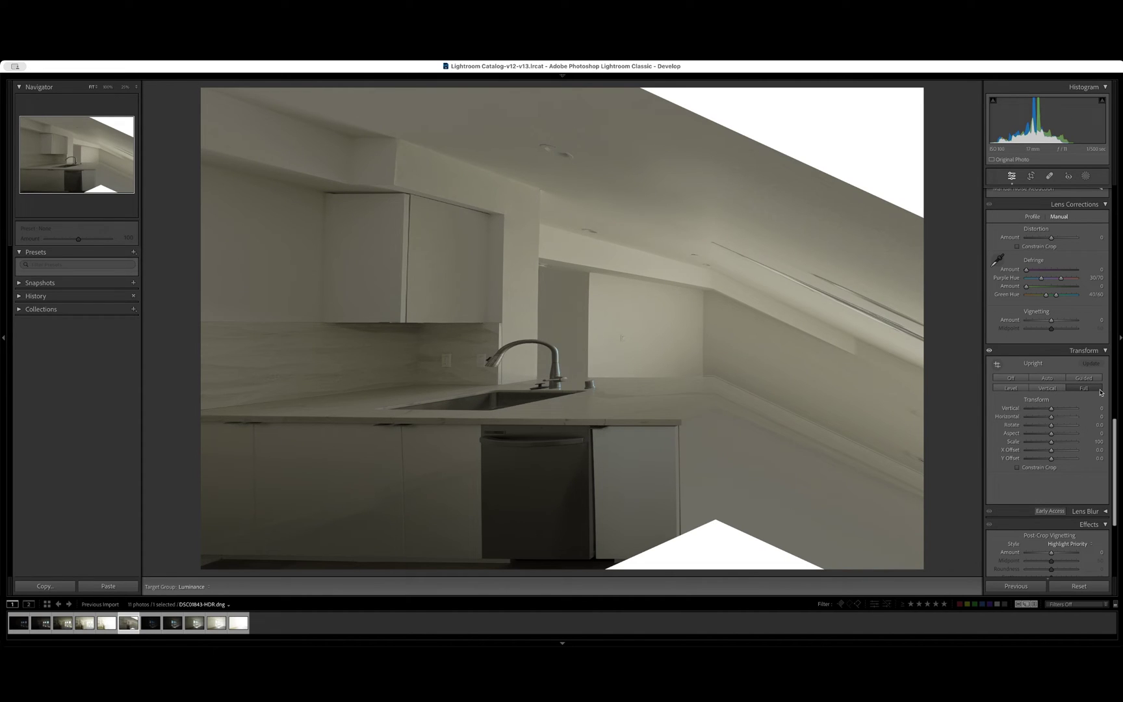
pyautogui.click(1008, 378)
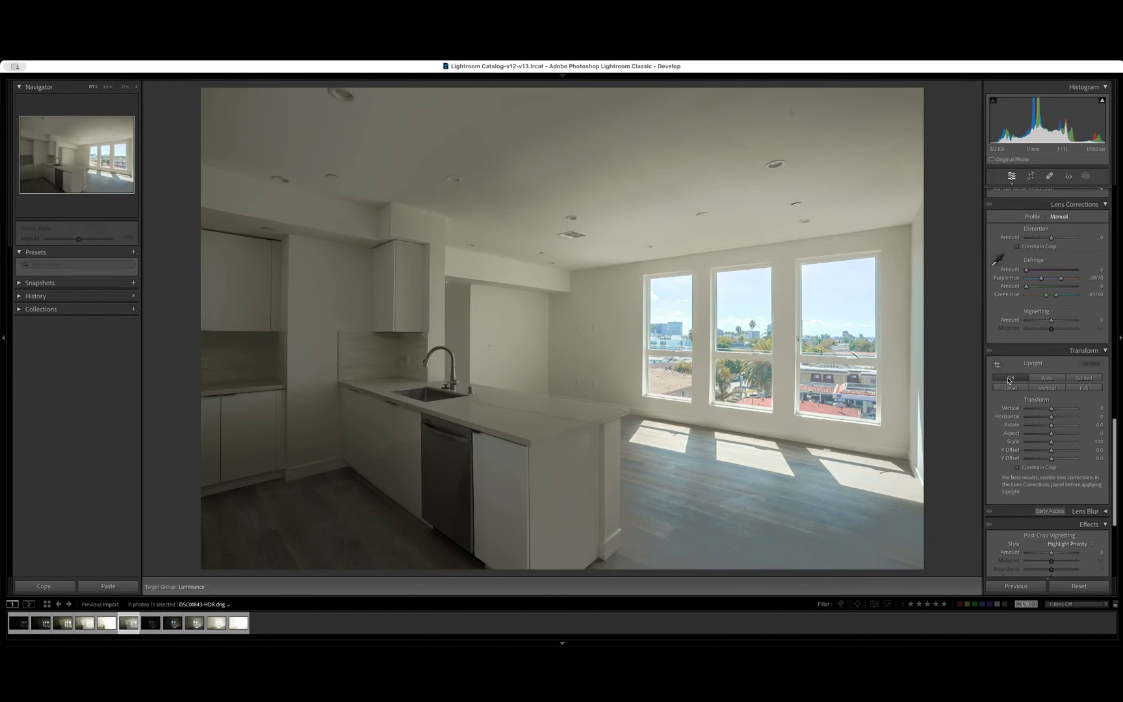
pyautogui.click(1047, 378)
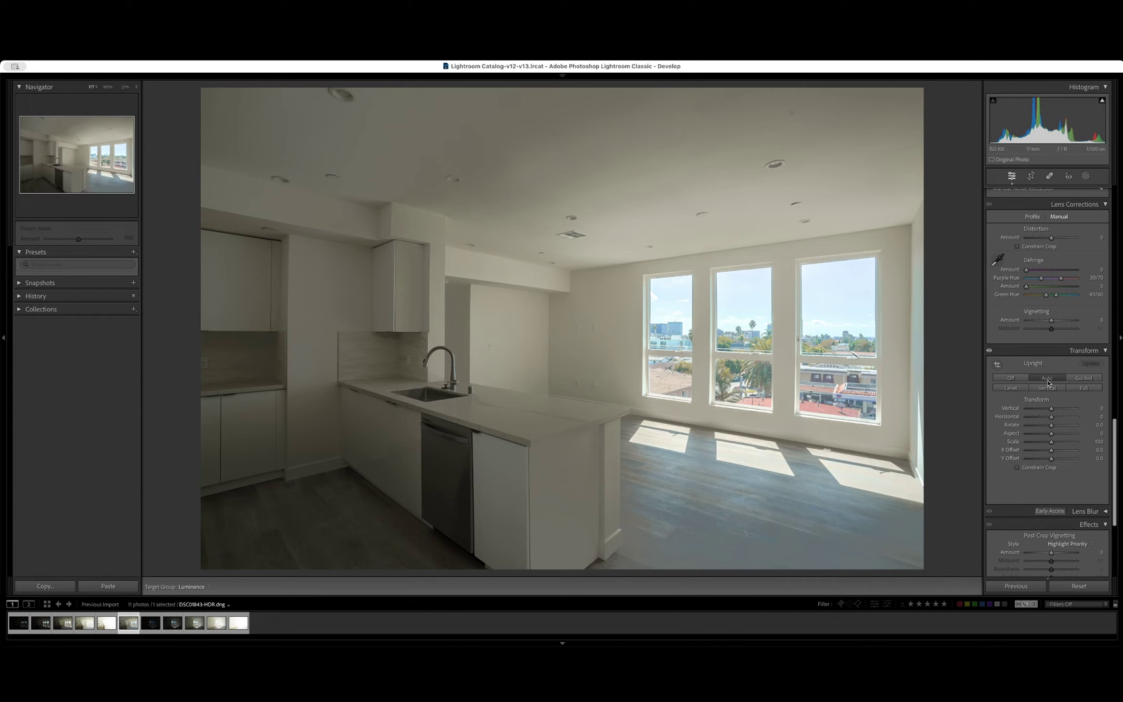
pyautogui.scroll(-5, 1052, 405)
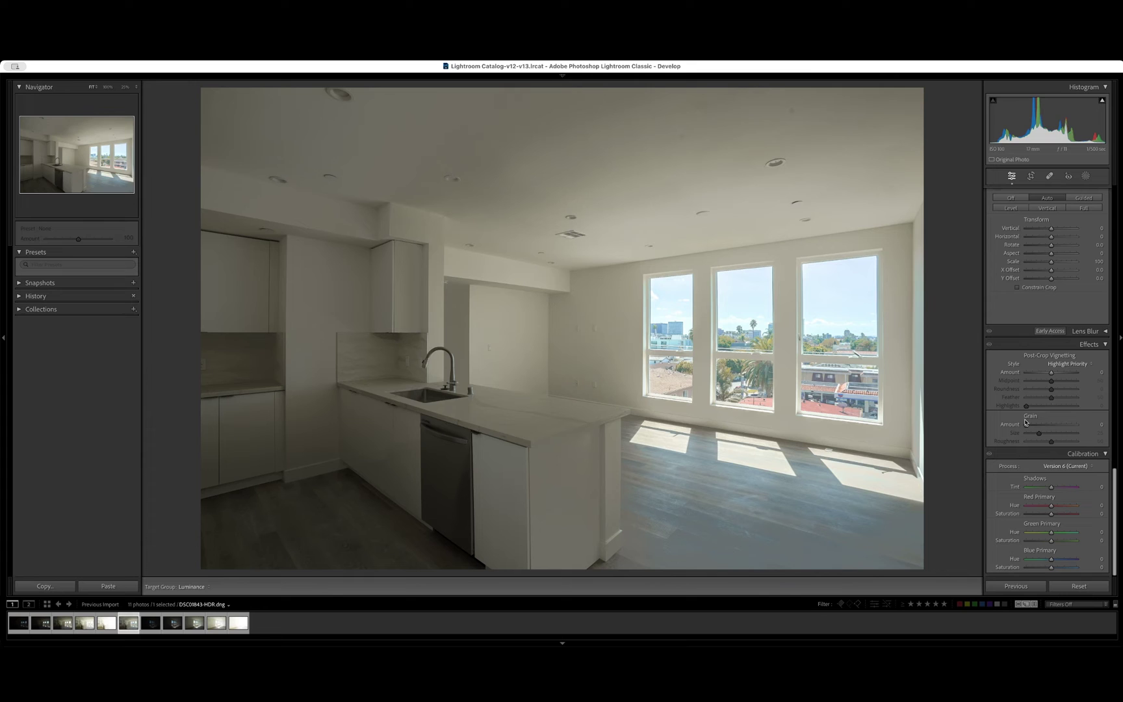
pyautogui.scroll(5, 1083, 368)
pyautogui.scroll(6, 1066, 384)
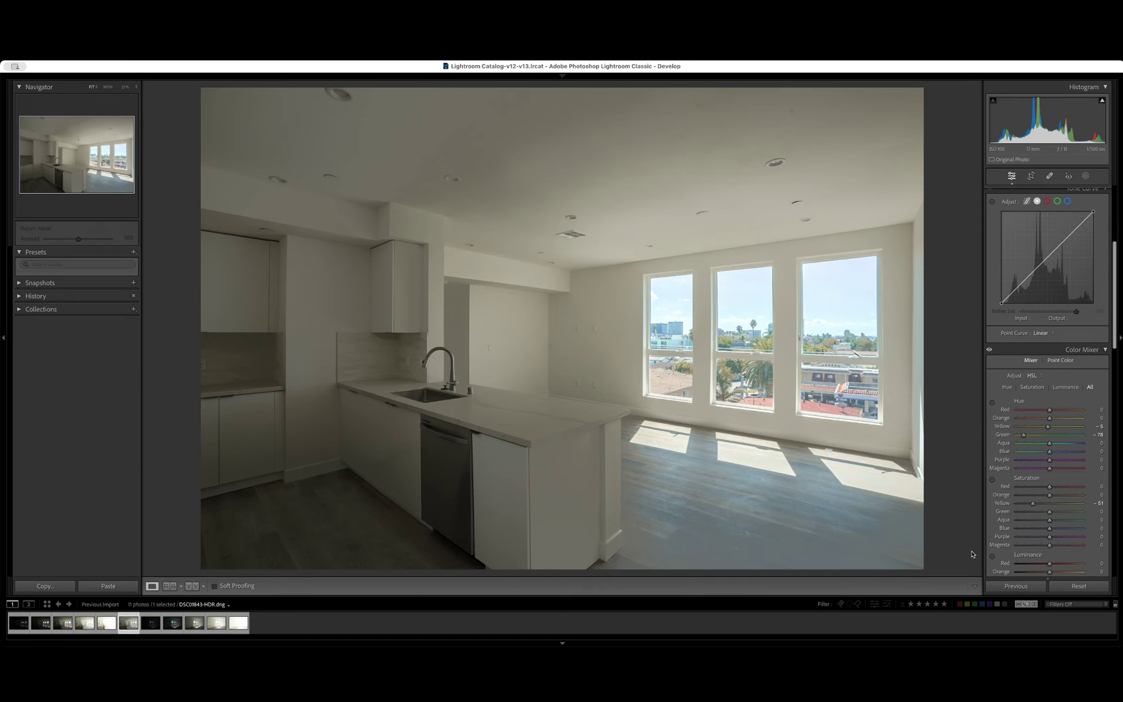
# Inspect the photo at 100% zoom, then return it to Fit view
pyautogui.click(917, 355)
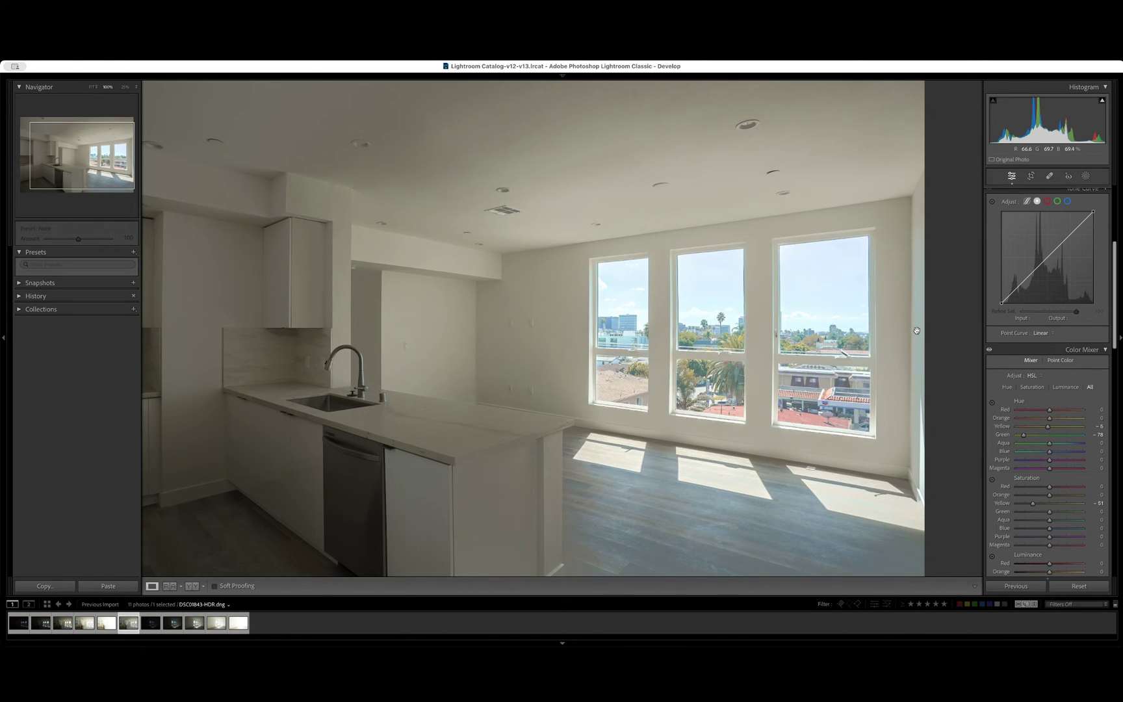
pyautogui.click(905, 391)
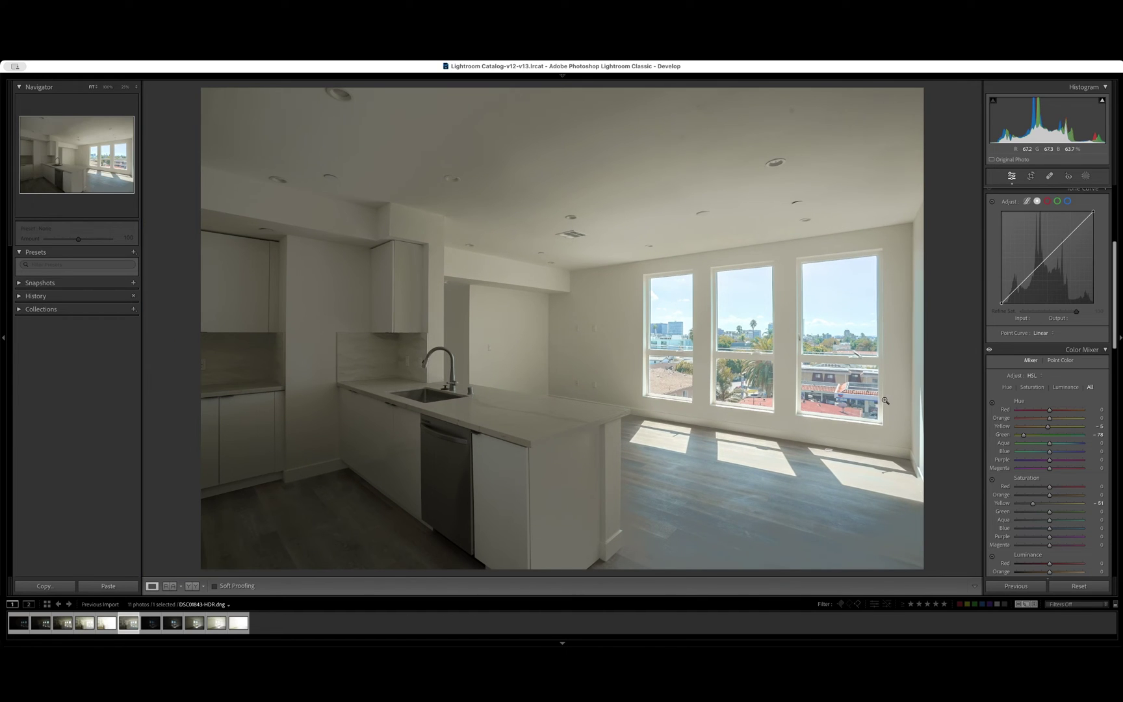
pyautogui.scroll(-2, 1010, 489)
pyautogui.scroll(-2, 1010, 488)
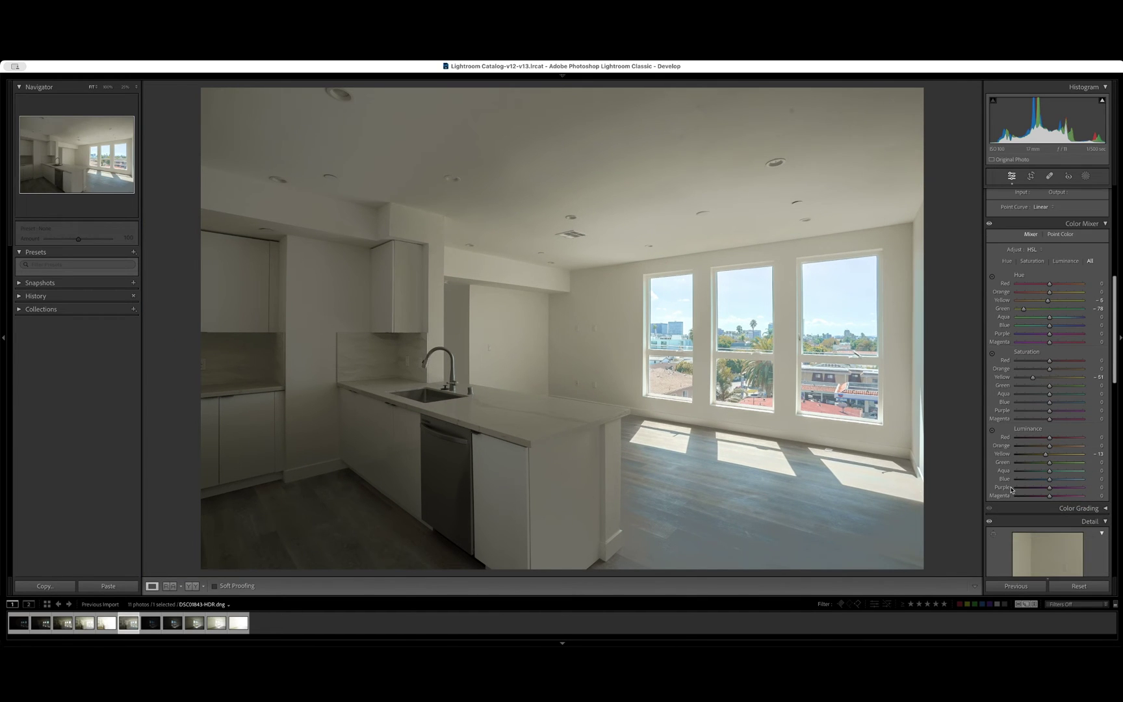
# With the HSL saturation targeted tool, cut Aqua saturation to −94 and Blue to −26
pyautogui.click(992, 353)
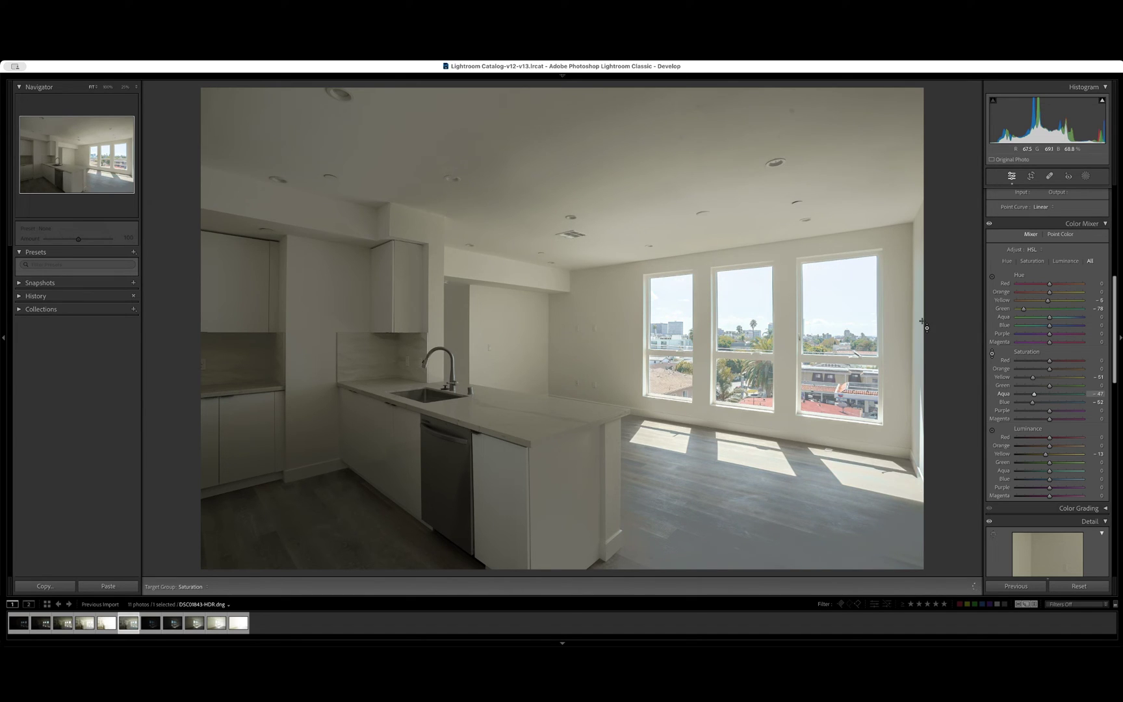
pyautogui.moveTo(919, 323); pyautogui.dragTo(968, 366)
pyautogui.moveTo(1034, 396); pyautogui.dragTo(1103, 411)
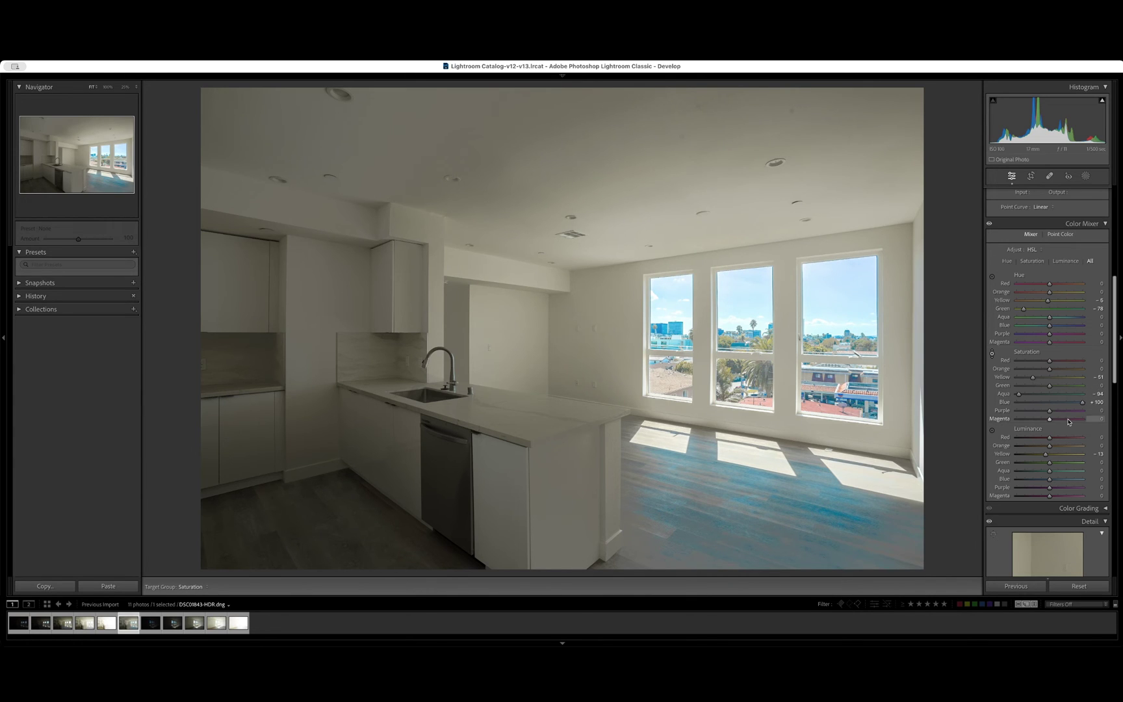
pyautogui.moveTo(1082, 403); pyautogui.dragTo(1012, 411)
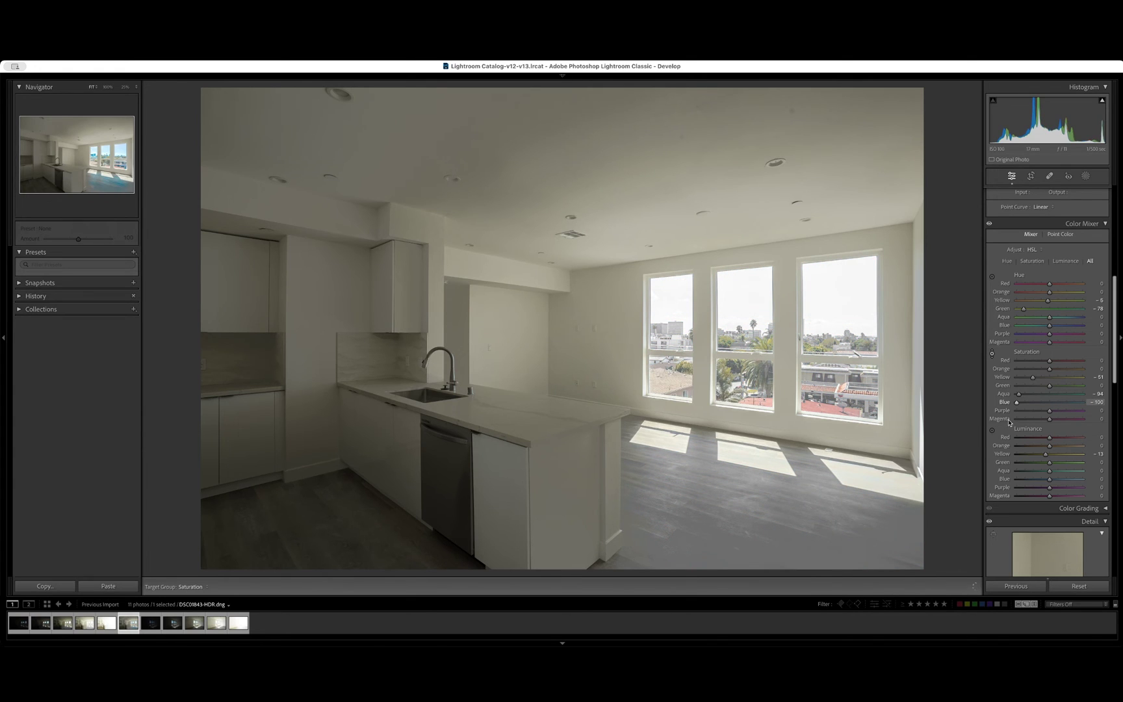
pyautogui.moveTo(1028, 422); pyautogui.dragTo(1037, 422)
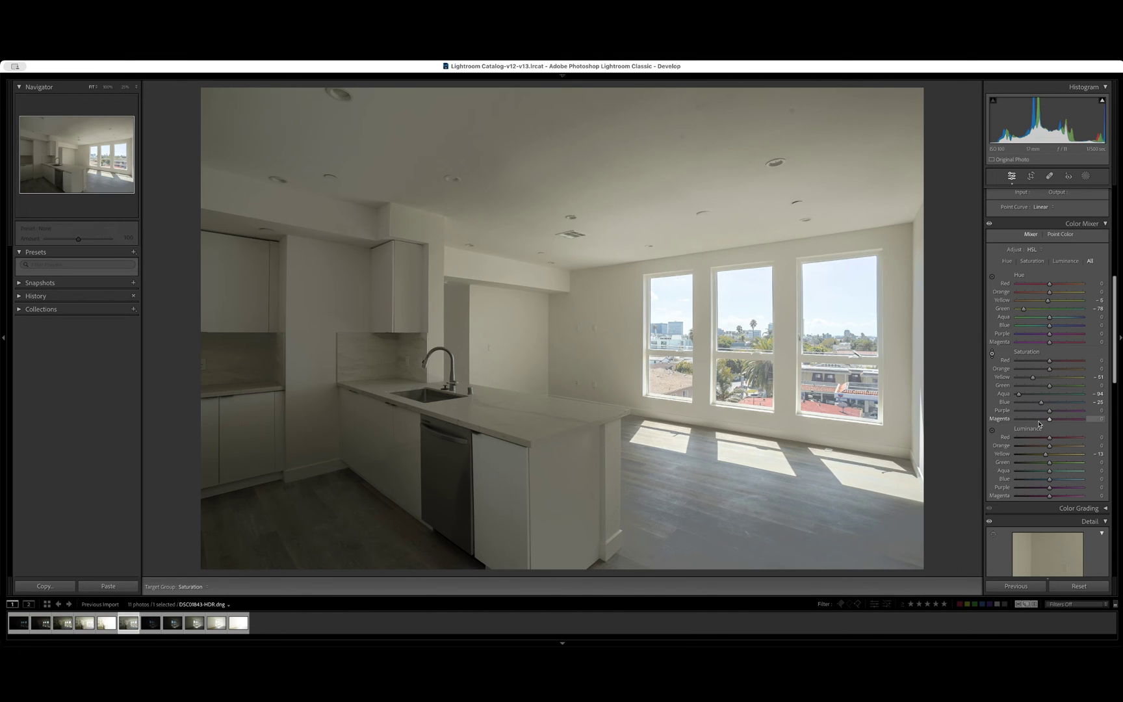
# Raise Exposure to +4.00, lift Shadows to +40 and pull Whites back down
pyautogui.scroll(2, 1040, 423)
pyautogui.scroll(1, 1038, 424)
pyautogui.scroll(8, 1038, 424)
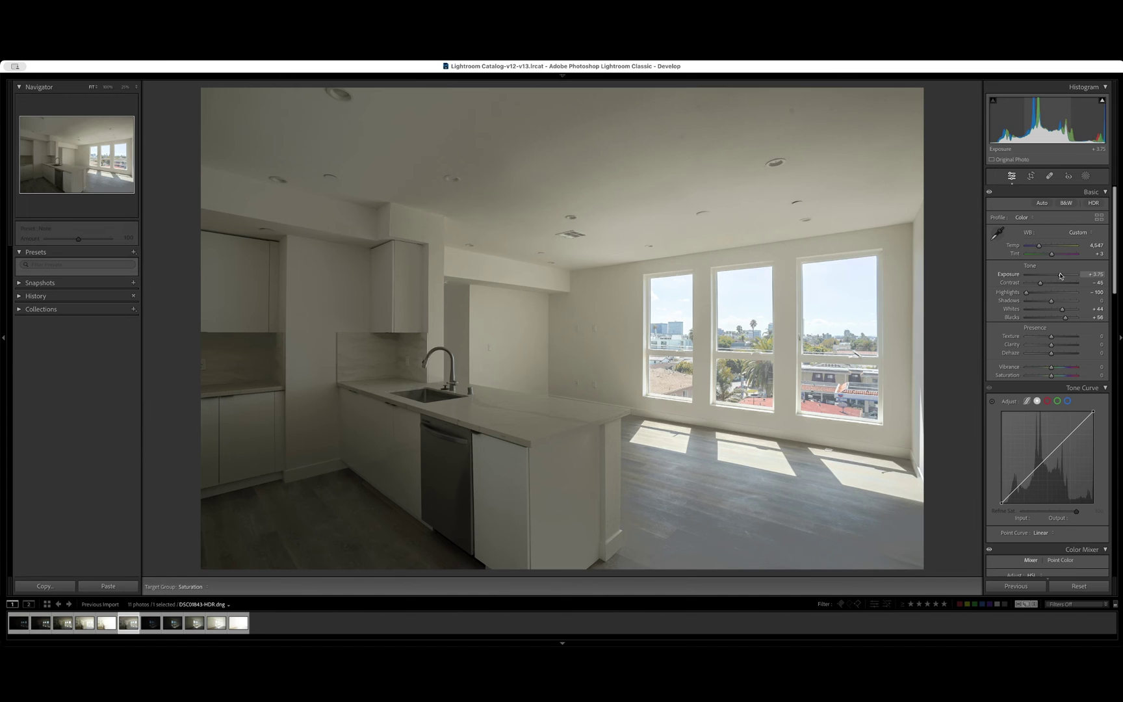
pyautogui.moveTo(1059, 275); pyautogui.dragTo(1062, 277)
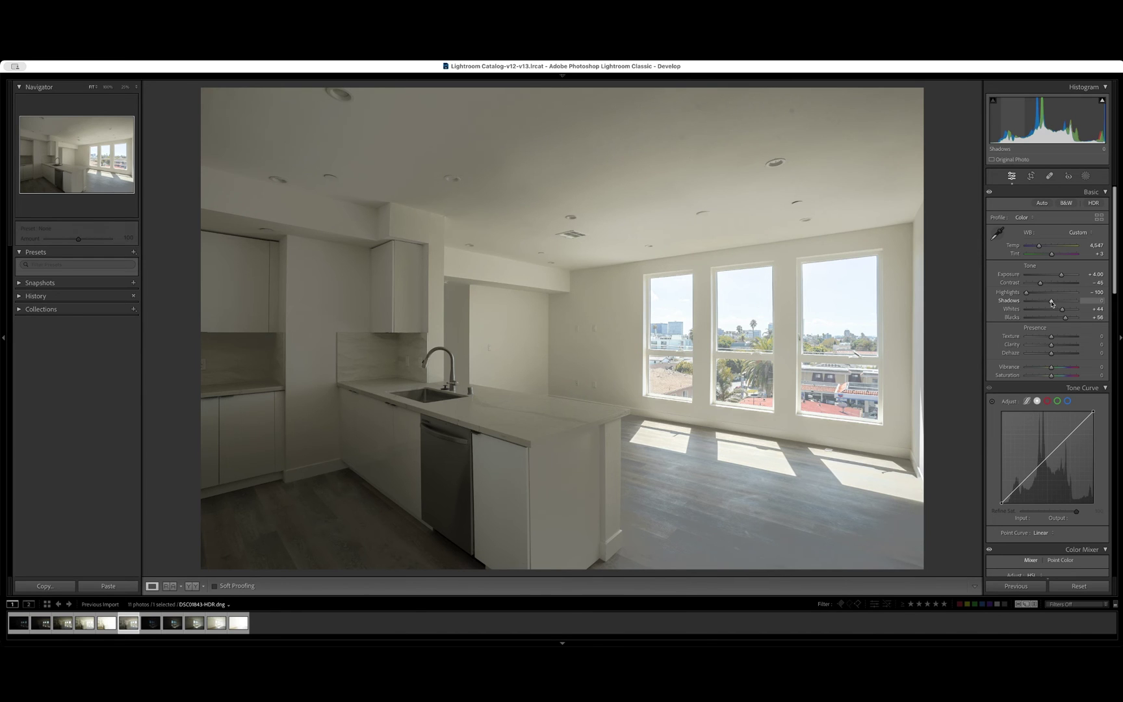
pyautogui.moveTo(1052, 302)
pyautogui.mouseDown()
pyautogui.moveTo(1082, 303)
pyautogui.moveTo(1071, 302)
pyautogui.mouseUp()
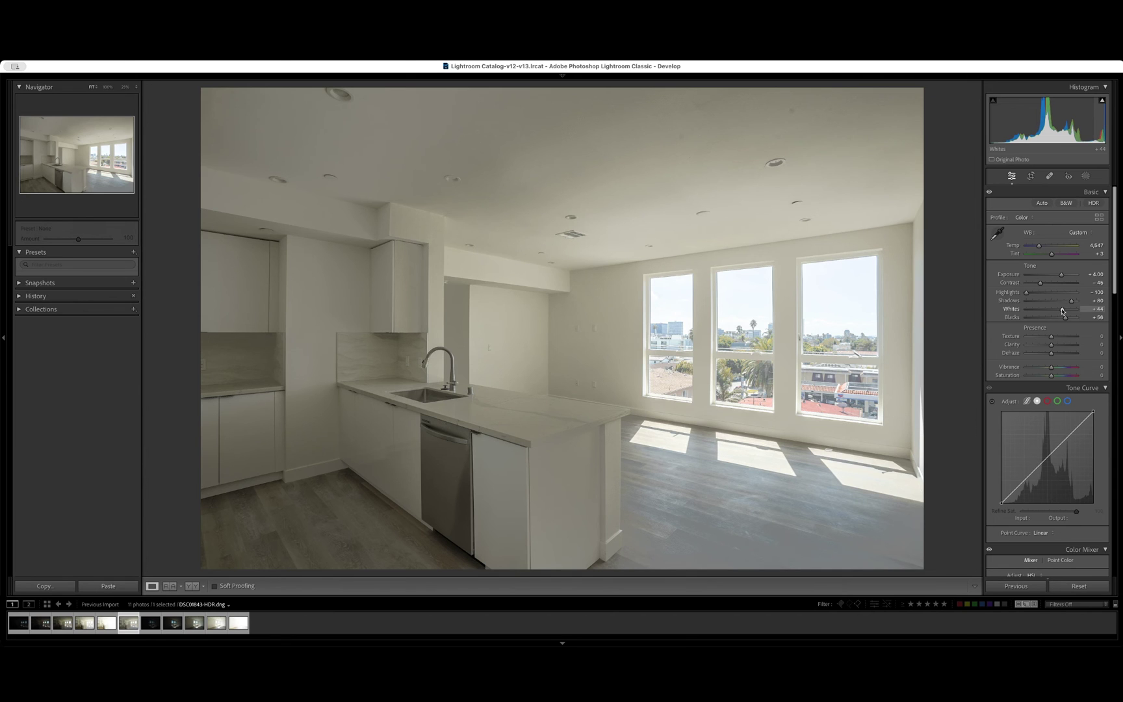
pyautogui.moveTo(1062, 310)
pyautogui.mouseDown()
pyautogui.moveTo(1010, 314)
pyautogui.moveTo(1051, 315)
pyautogui.mouseUp()
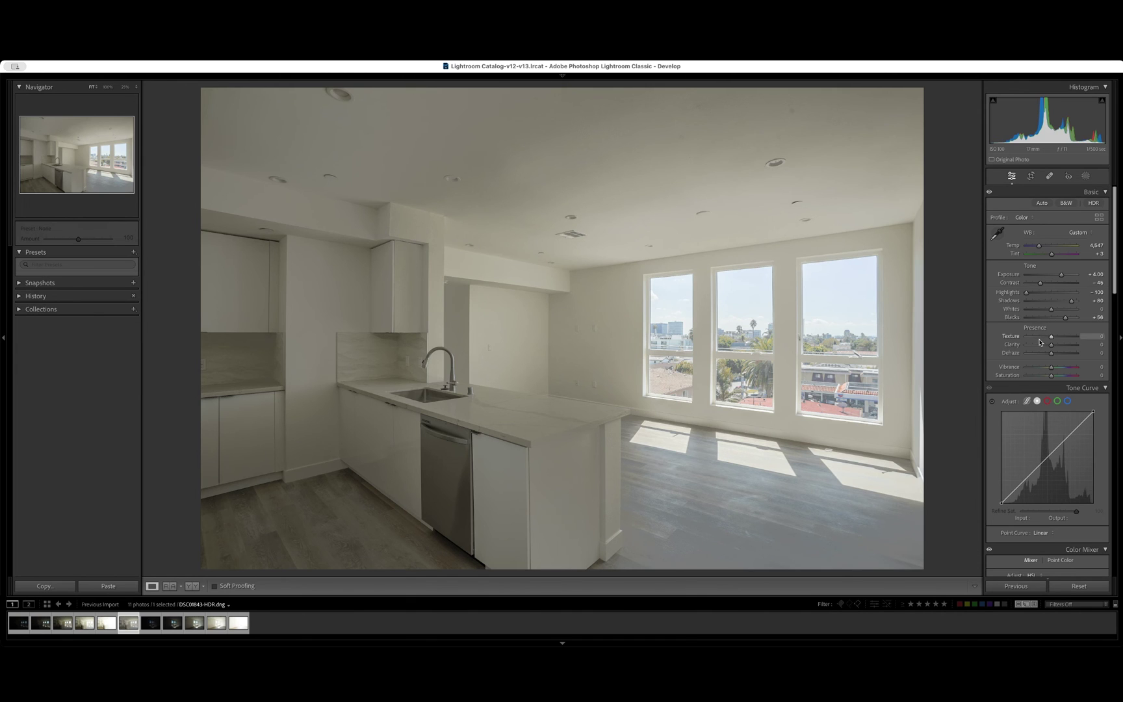
pyautogui.scroll(-5, 1039, 343)
# Set Calibration primary saturation to Red +32 and Green +18, and raise Blue slightly
pyautogui.scroll(-15, 1039, 343)
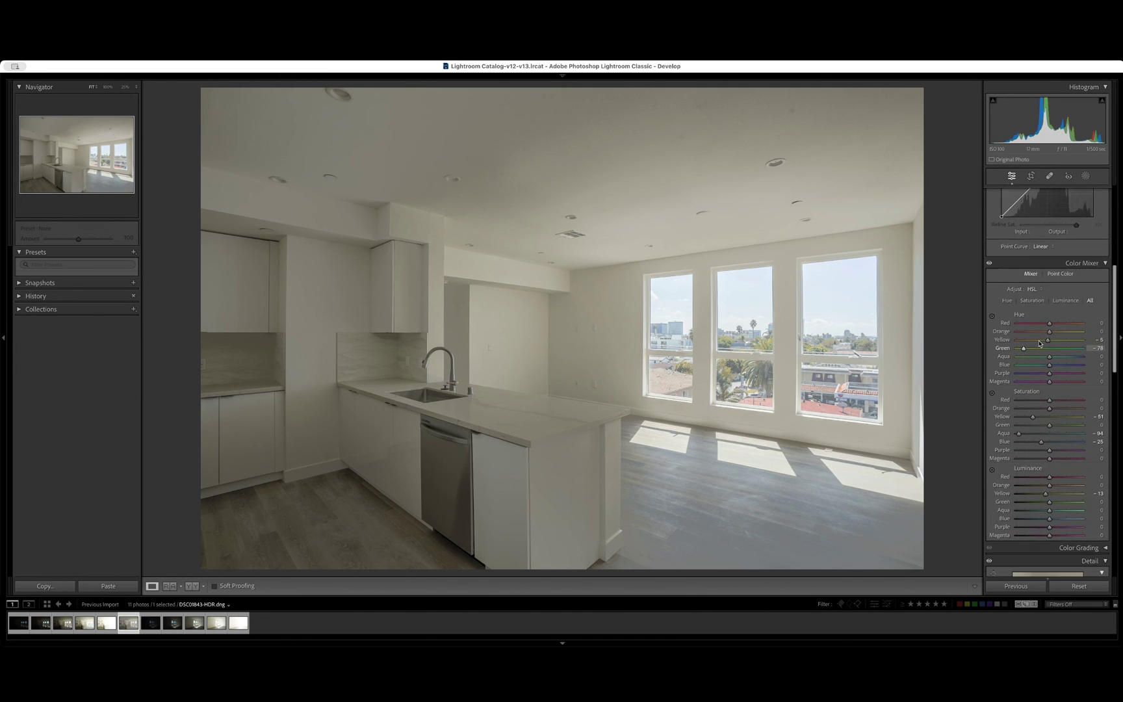
pyautogui.scroll(2, 1039, 344)
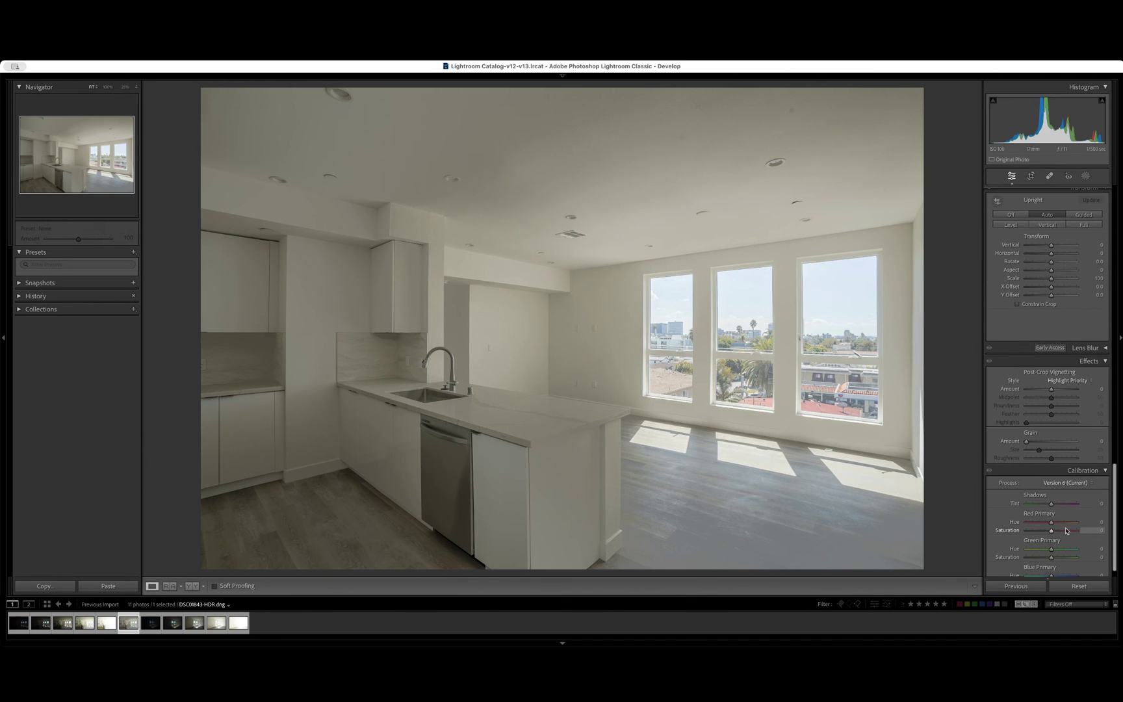
pyautogui.scroll(-2, 1066, 530)
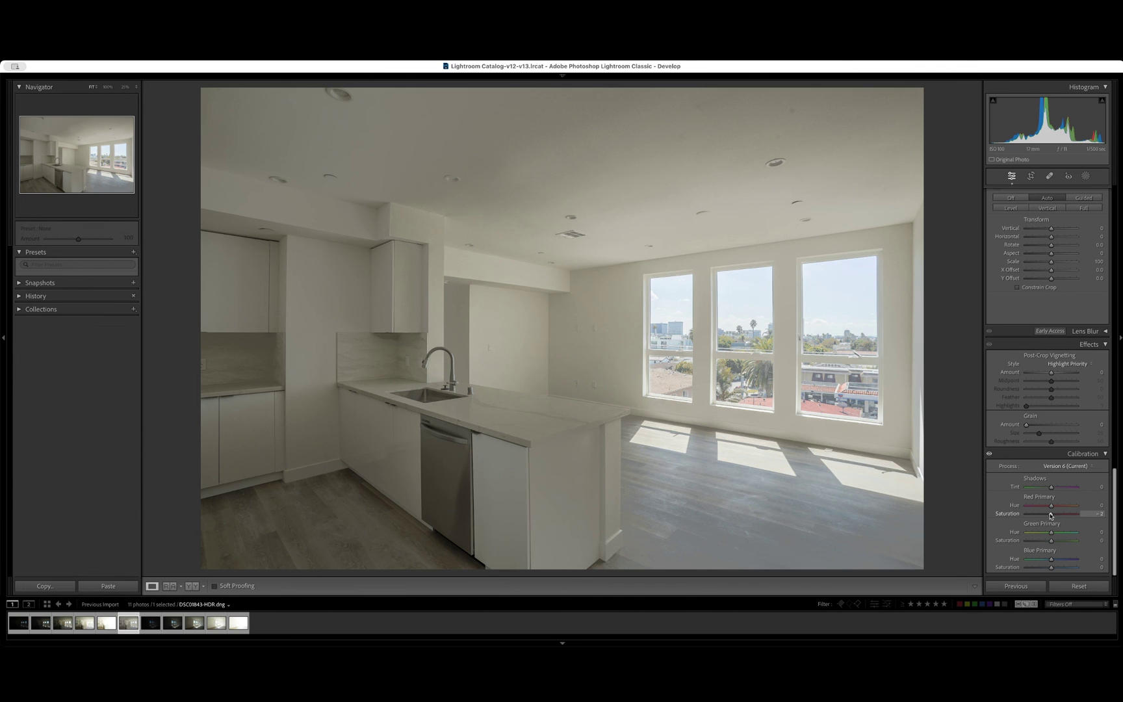
pyautogui.moveTo(1051, 515)
pyautogui.mouseDown()
pyautogui.moveTo(1026, 518)
pyautogui.moveTo(1073, 521)
pyautogui.moveTo(995, 525)
pyautogui.moveTo(1073, 526)
pyautogui.moveTo(1015, 527)
pyautogui.moveTo(1051, 528)
pyautogui.mouseUp()
pyautogui.moveTo(1052, 526); pyautogui.dragTo(1060, 524)
pyautogui.moveTo(1049, 541)
pyautogui.mouseDown()
pyautogui.moveTo(1020, 544)
pyautogui.moveTo(1072, 543)
pyautogui.moveTo(1018, 541)
pyautogui.moveTo(1088, 543)
pyautogui.moveTo(1056, 542)
pyautogui.mouseUp()
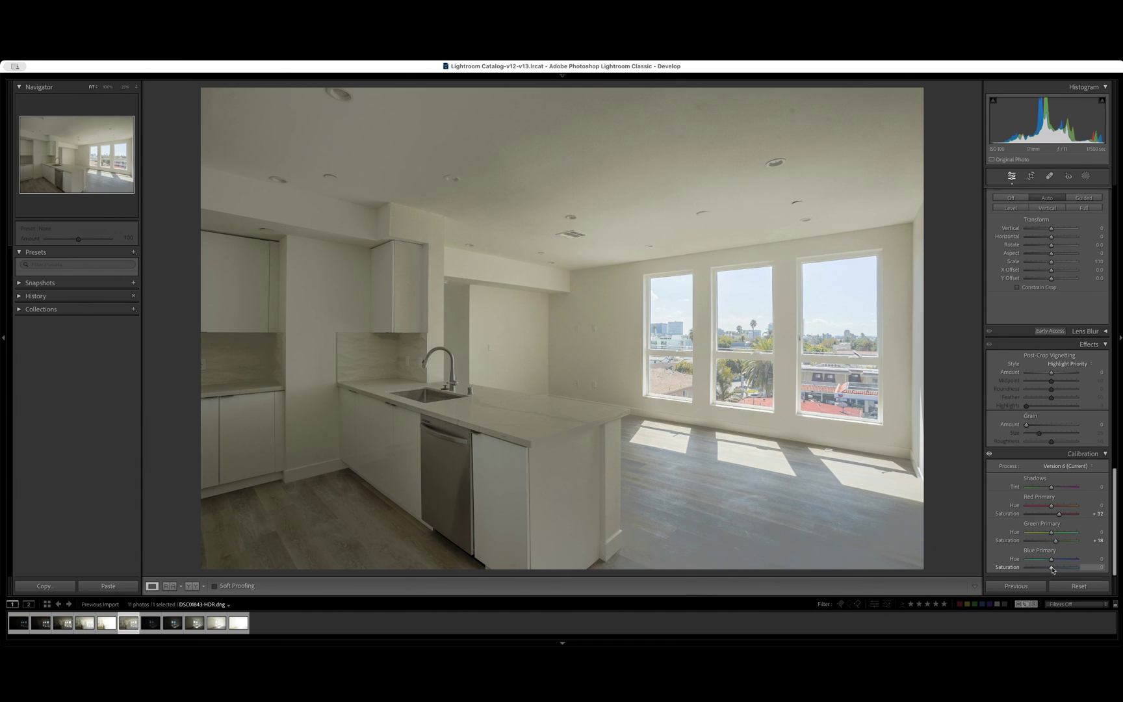
pyautogui.moveTo(1052, 569)
pyautogui.mouseDown()
pyautogui.moveTo(1027, 569)
pyautogui.moveTo(1060, 569)
pyautogui.mouseUp()
pyautogui.scroll(15, 1024, 390)
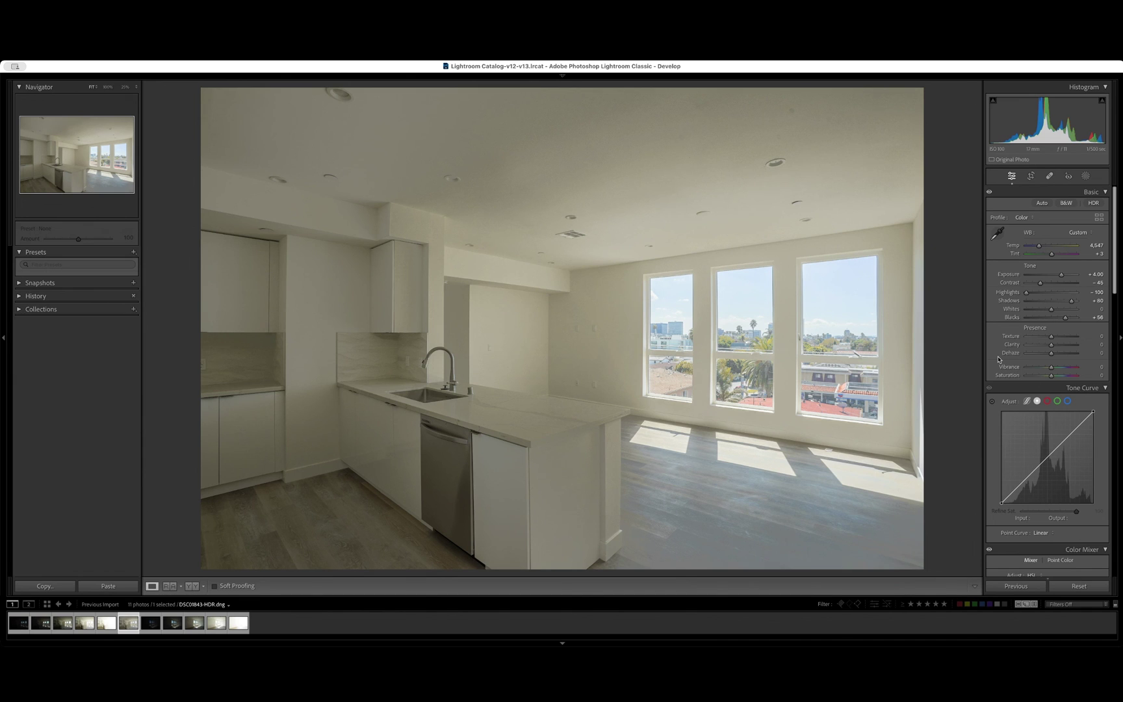